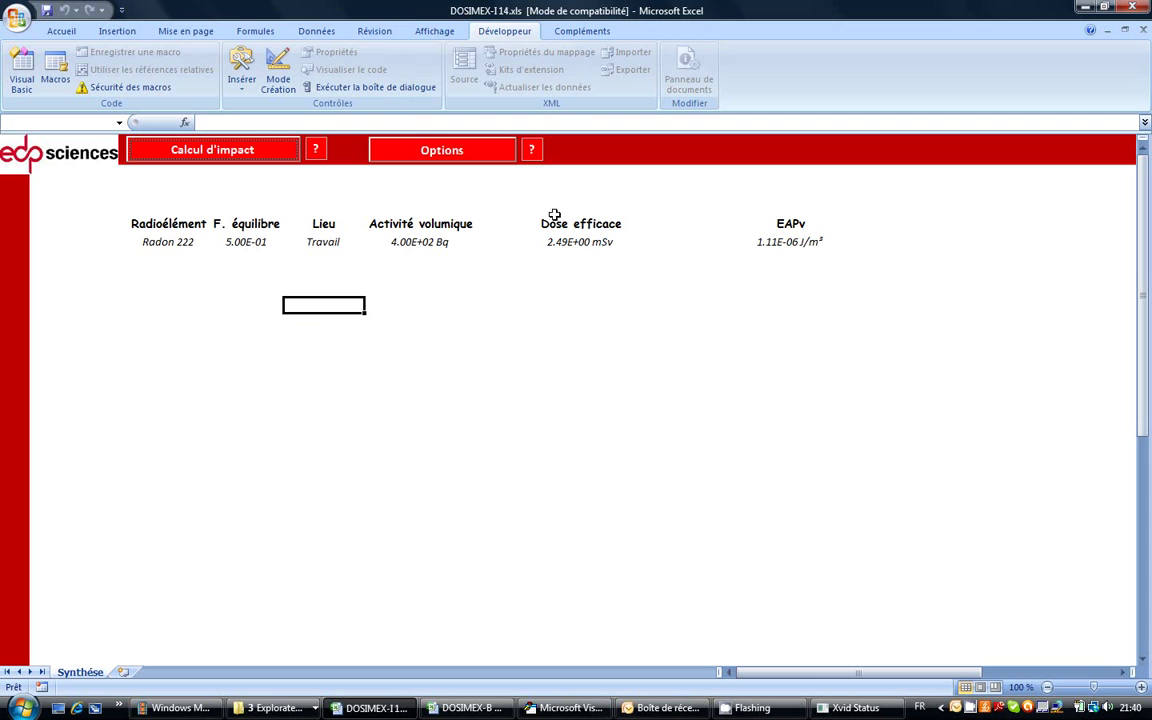
# - Start an impact calculation for a contaminated room (Dans un local) with an aerosol and choose radionuclide Cs
pyautogui.click(265, 151)
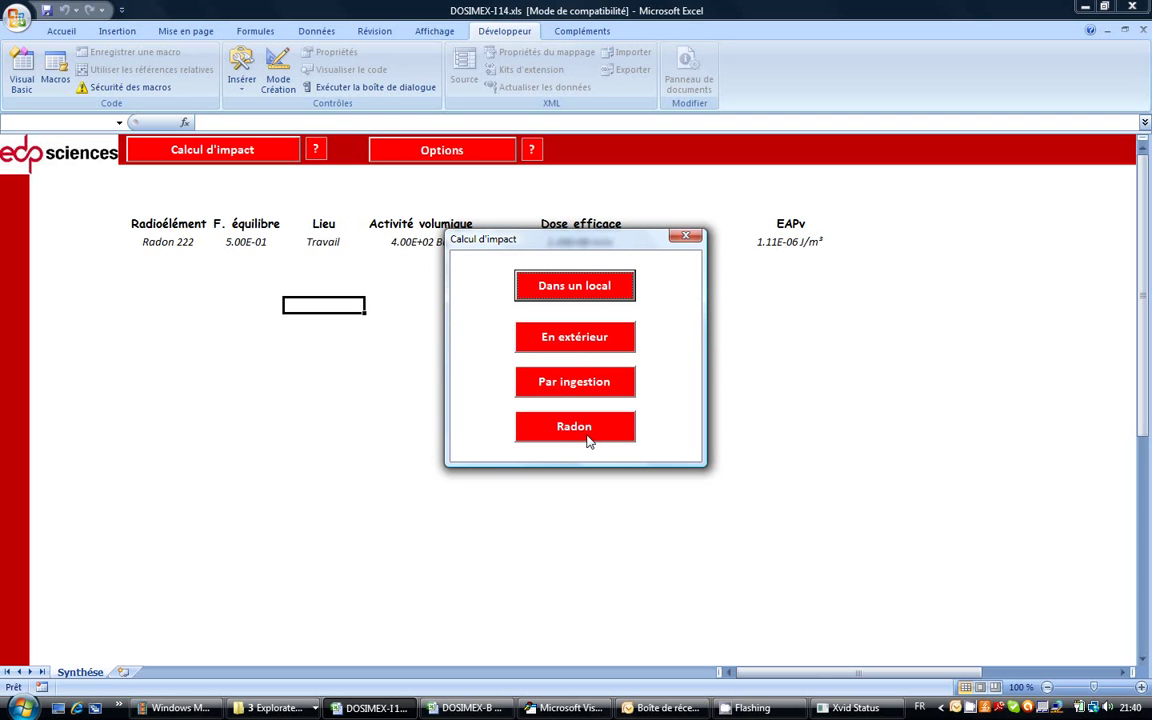
pyautogui.click(587, 296)
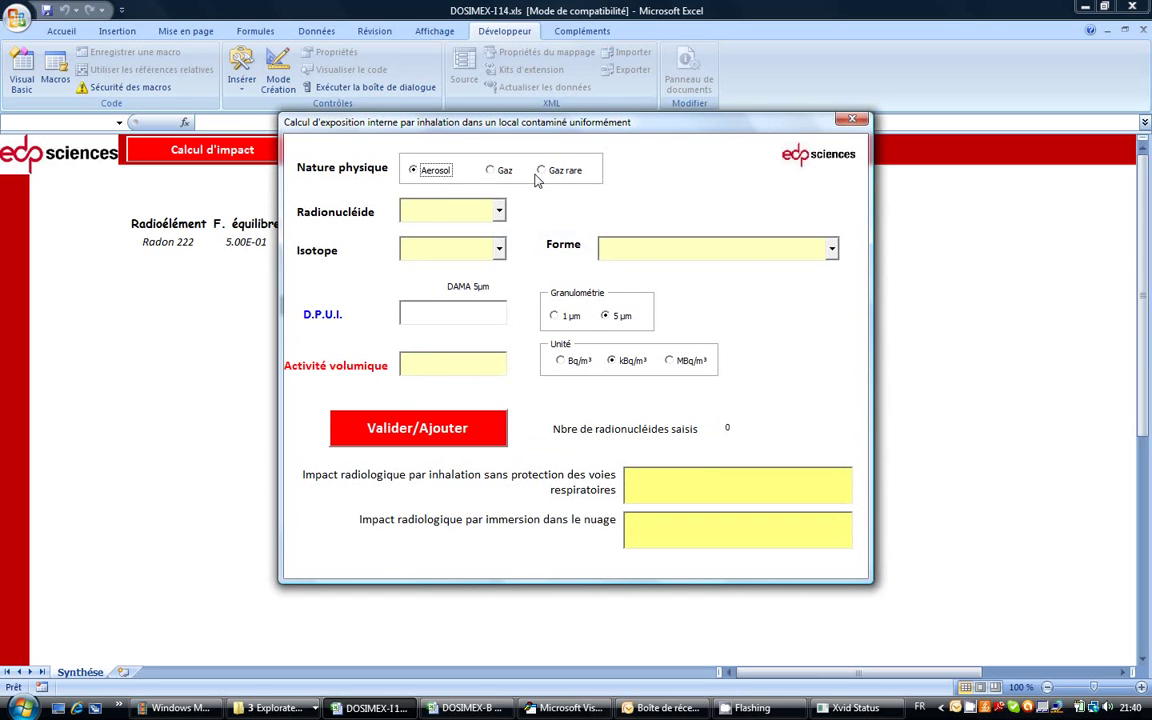
pyautogui.click(436, 168)
pyautogui.click(498, 210)
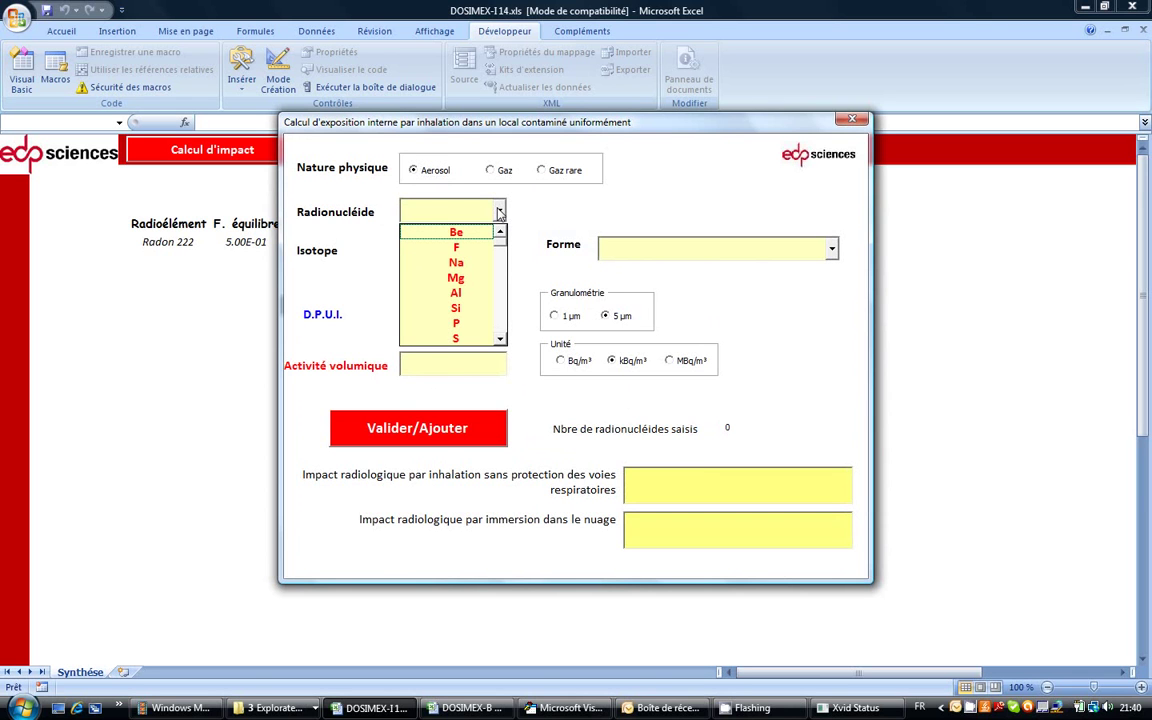
pyautogui.write('Cs')
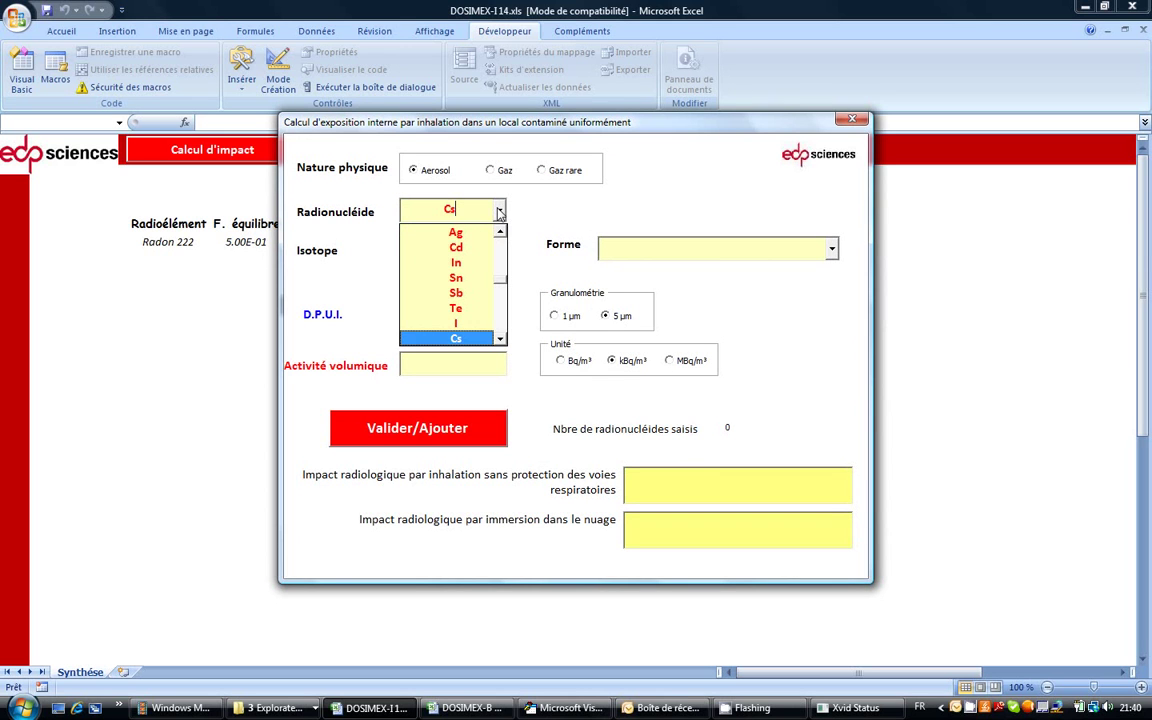
pyautogui.press('Return')
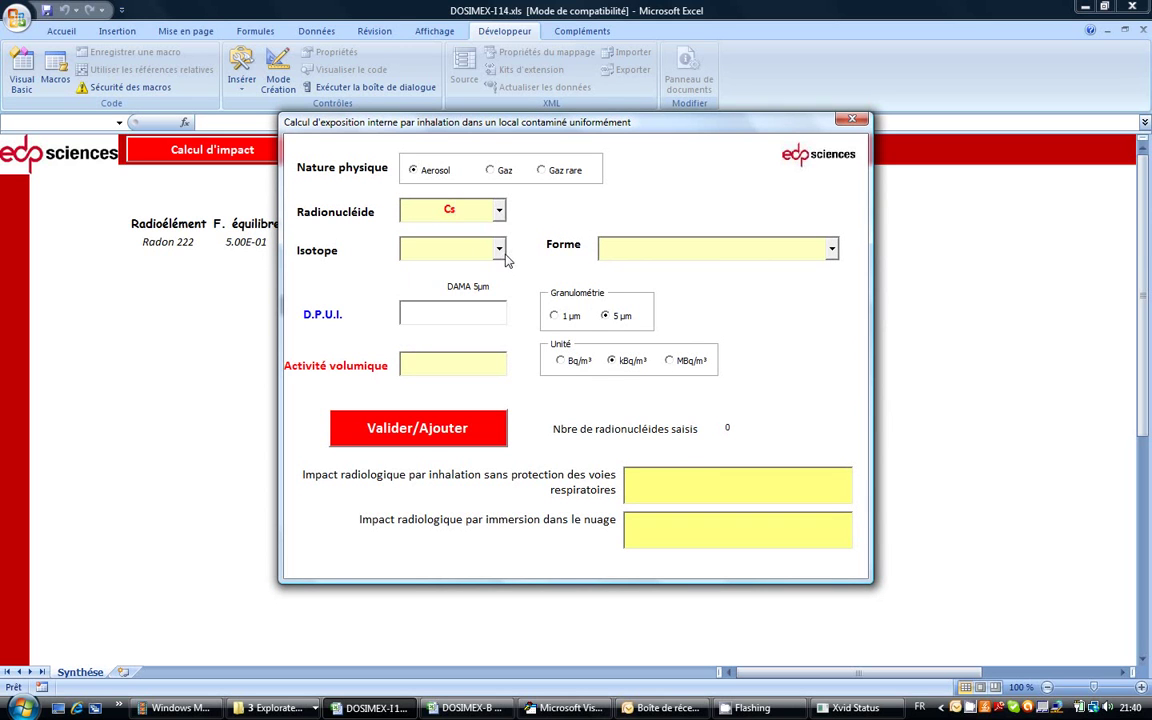
# - Choose isotope 137 and the form "Tous composés" for the caesium aerosol
pyautogui.click(501, 252)
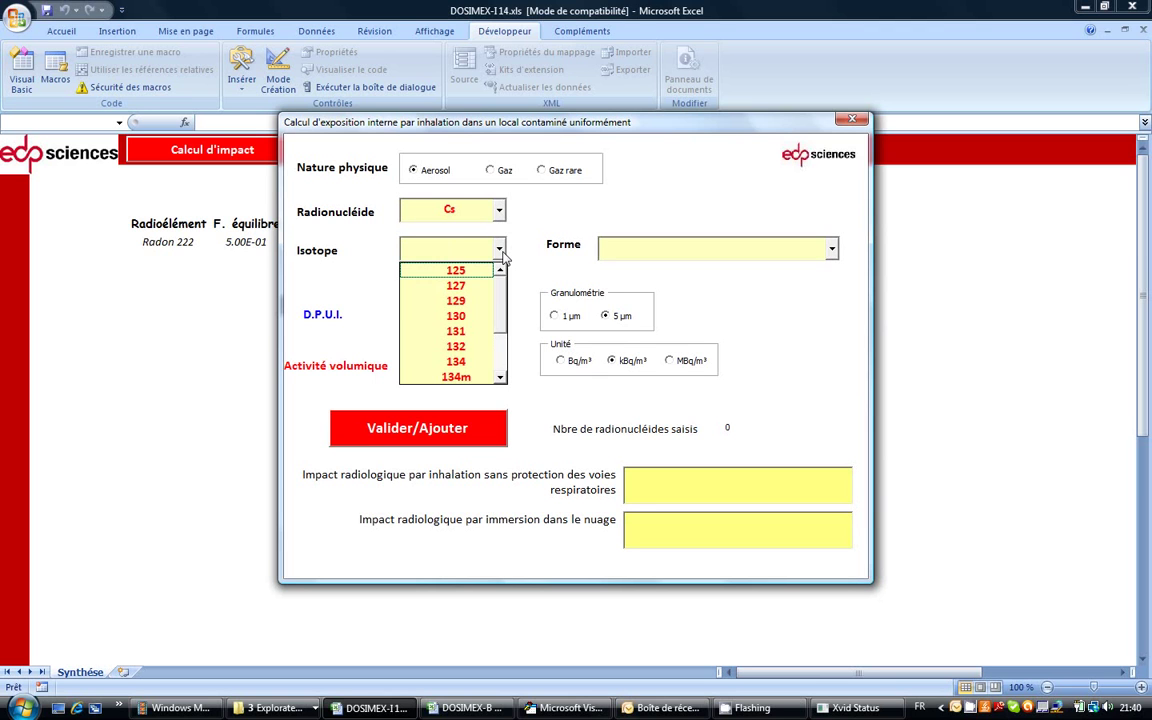
pyautogui.write('137')
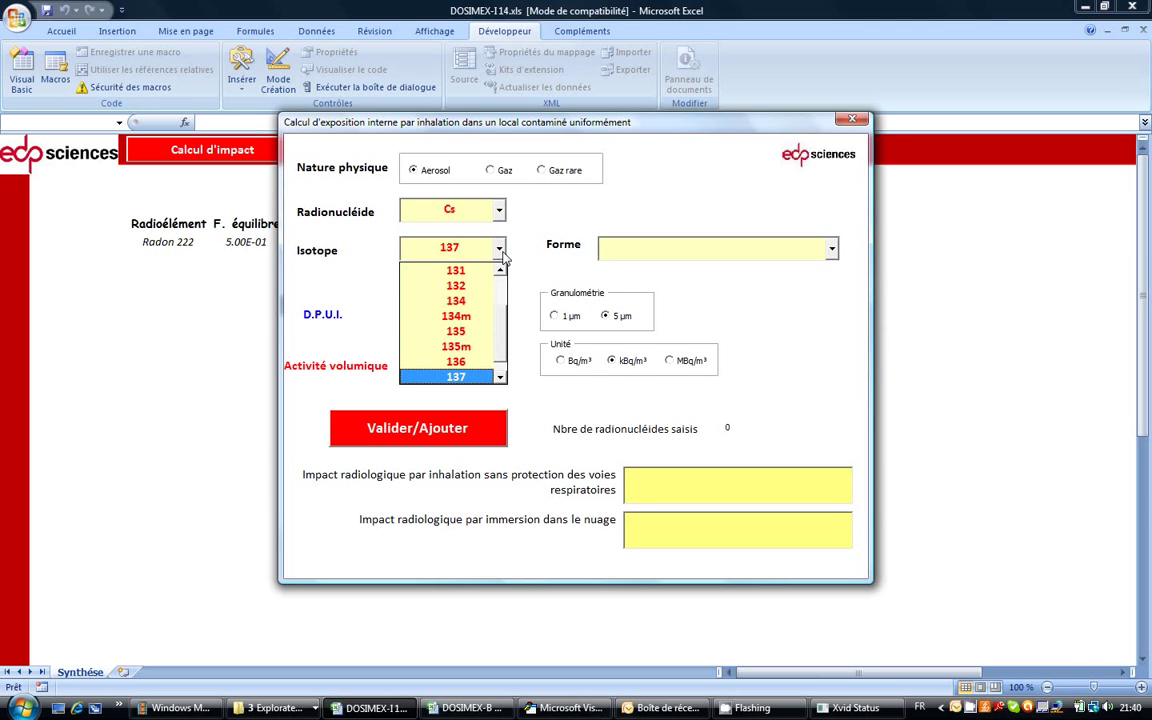
pyautogui.press('Return')
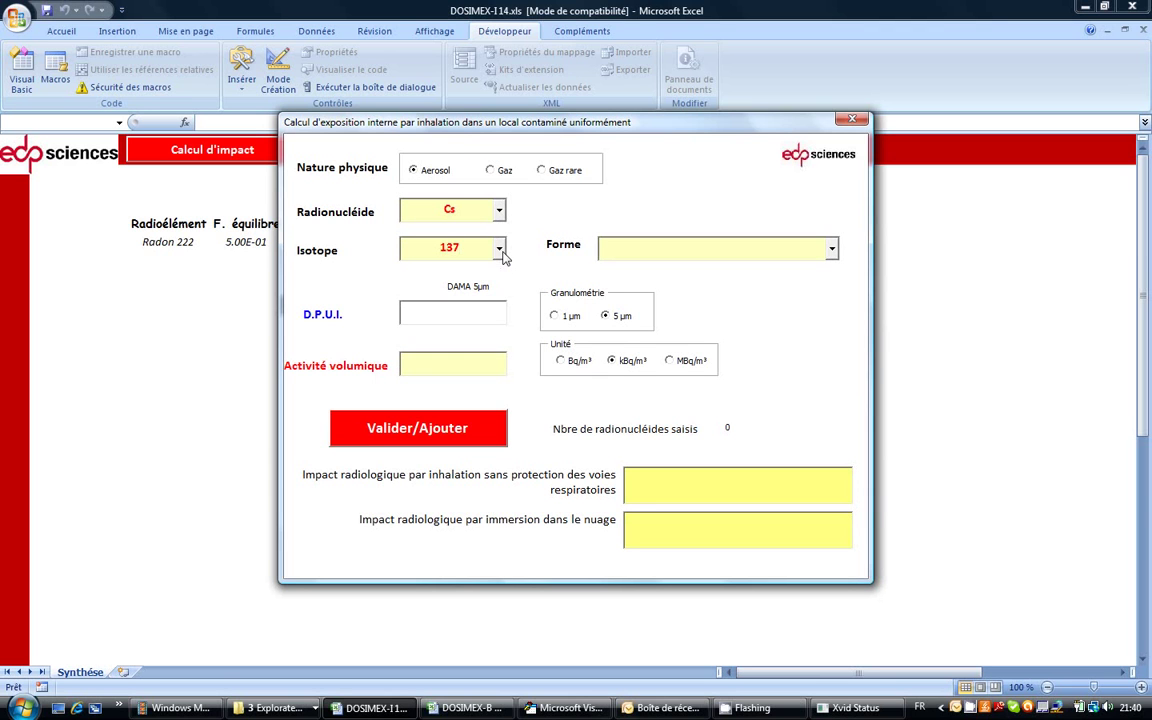
pyautogui.click(834, 252)
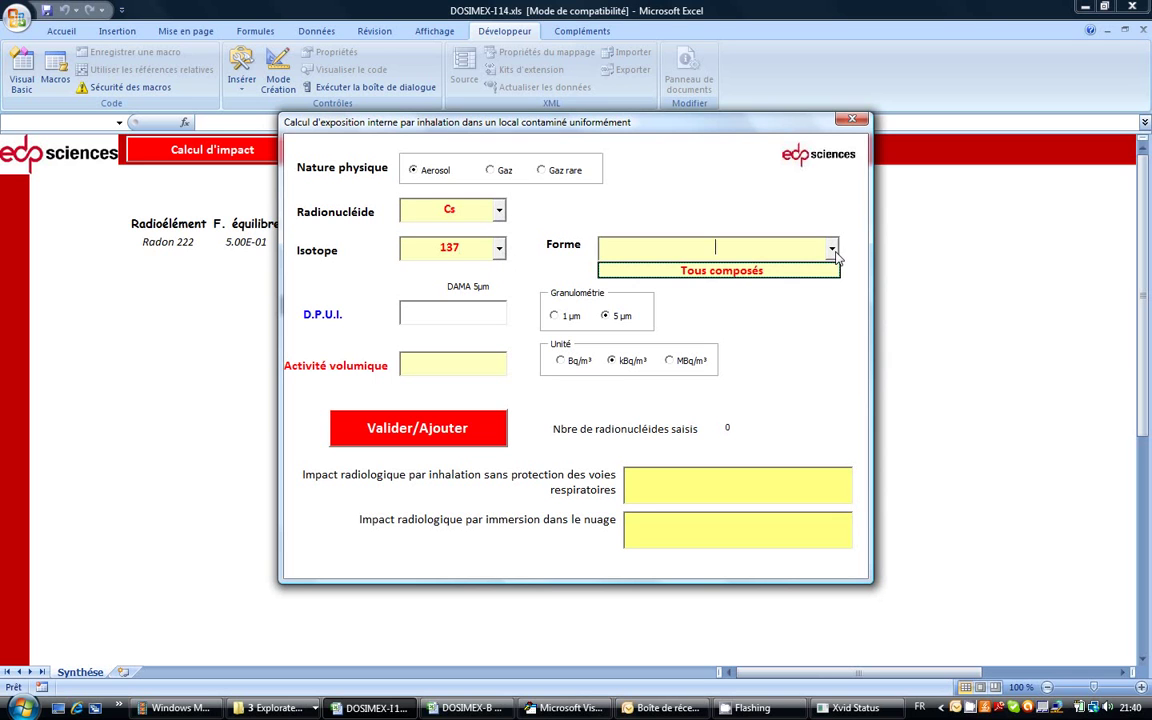
pyautogui.click(787, 272)
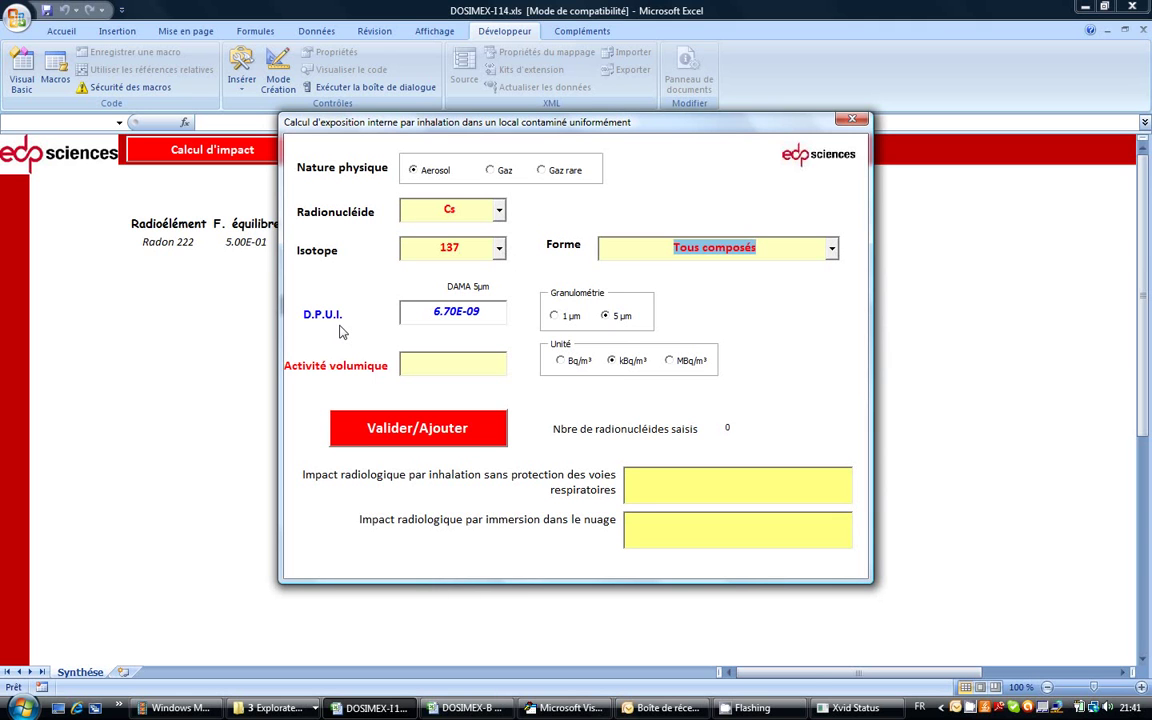
# - Set the granulometry to 5 µm and the volumetric activity to 1000 kBq/m³, and add the caesium to the calculation
pyautogui.click(555, 316)
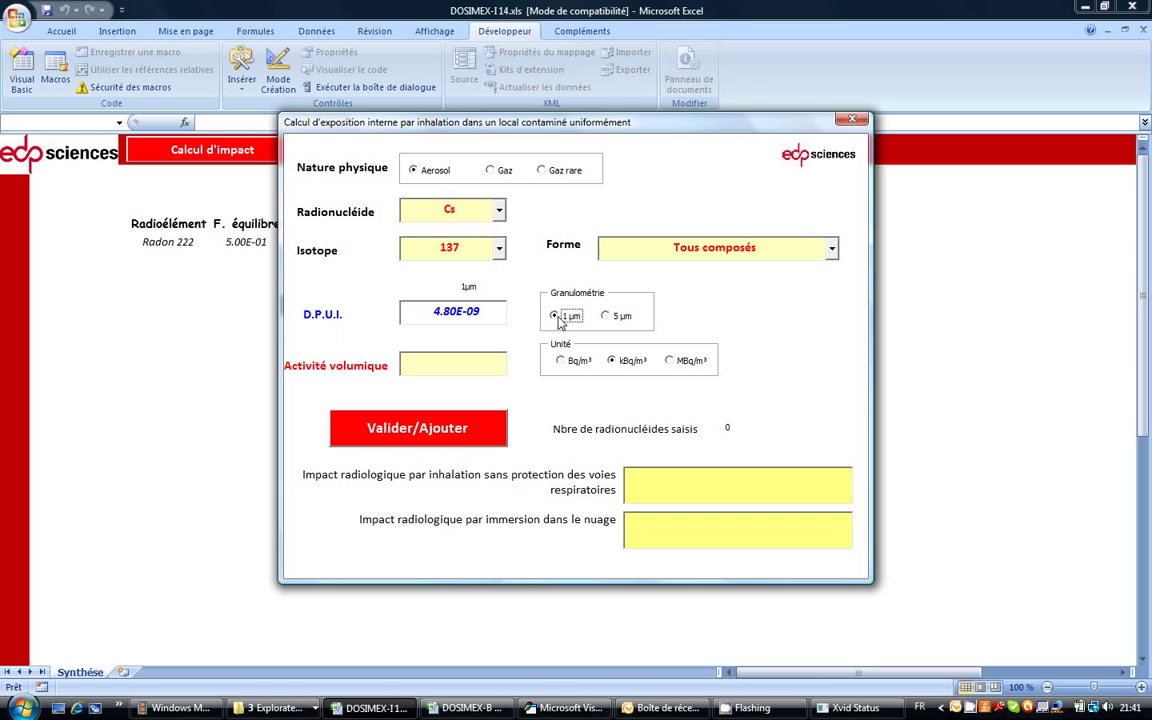
pyautogui.click(612, 317)
pyautogui.click(477, 370)
pyautogui.write('1000')
pyautogui.click(636, 366)
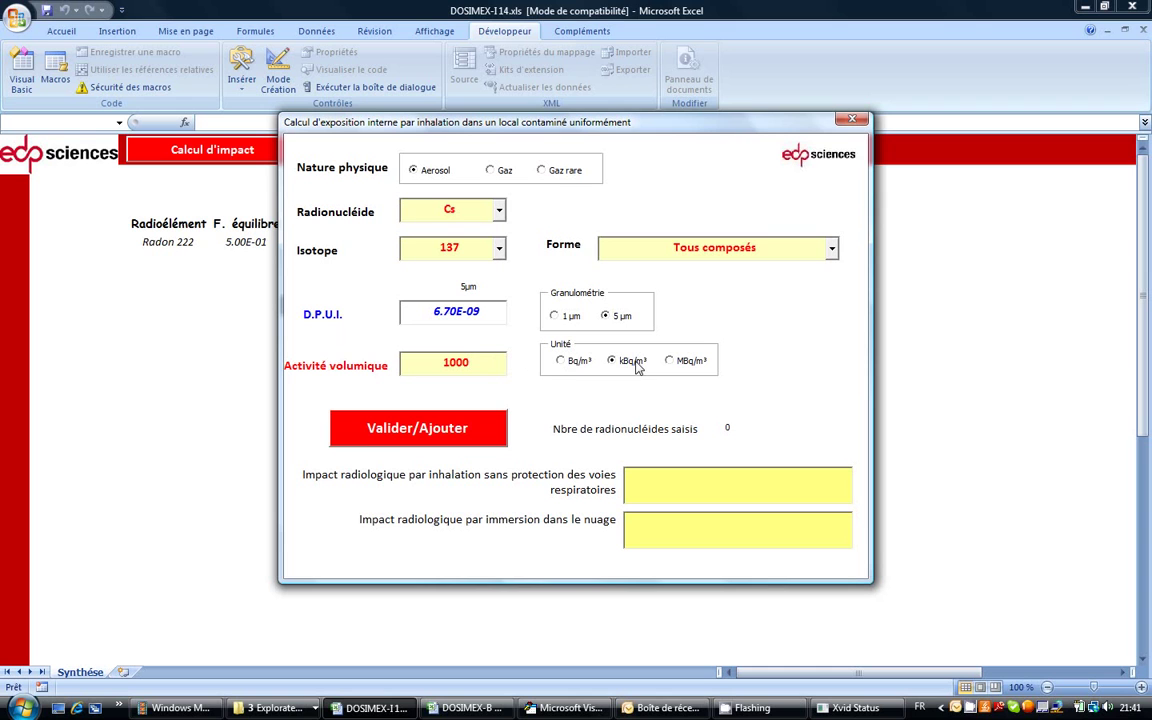
pyautogui.click(395, 441)
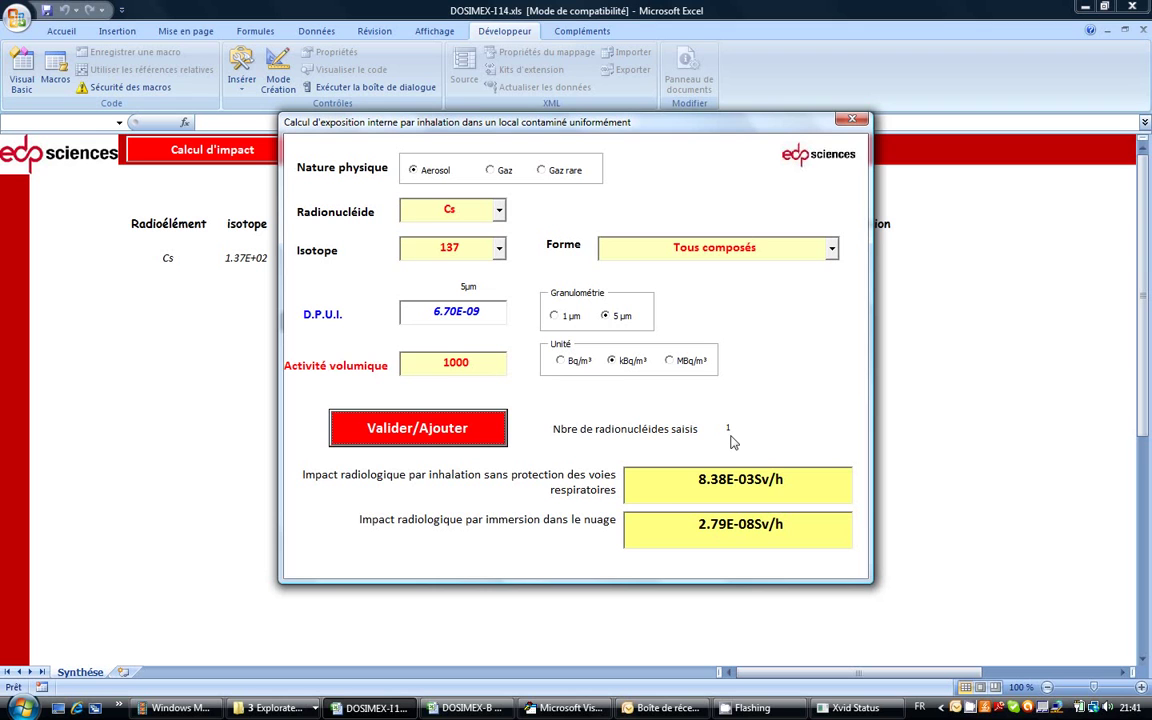
pyautogui.click(656, 495)
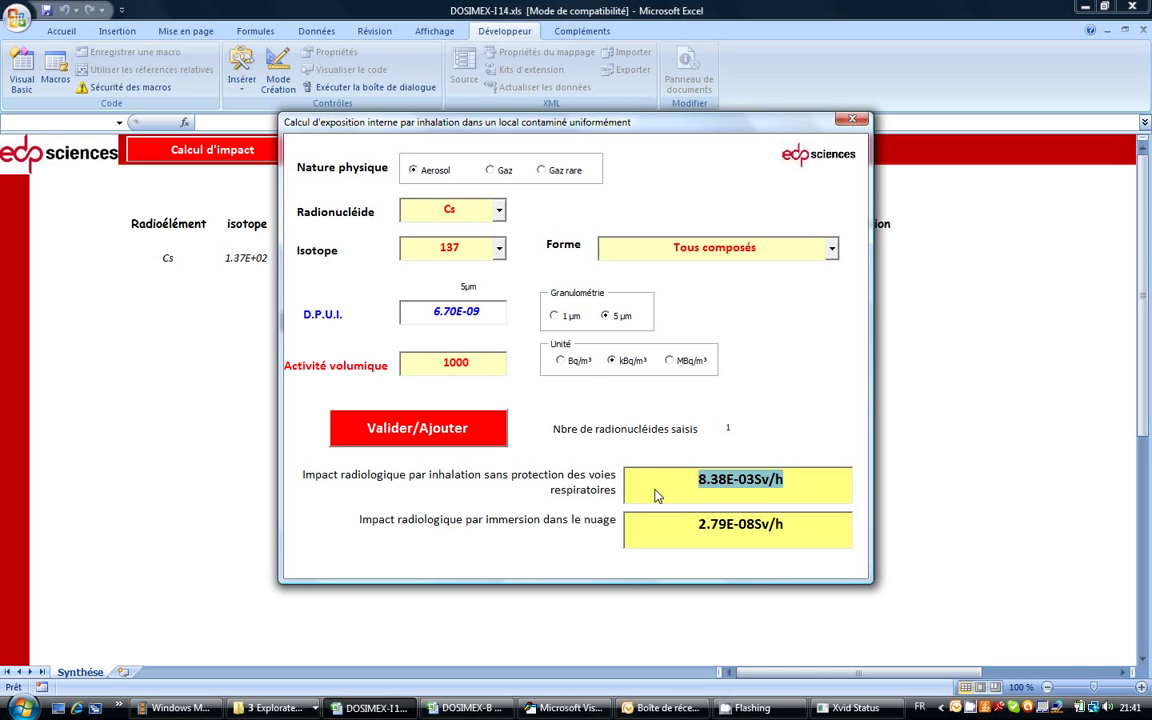
pyautogui.click(649, 551)
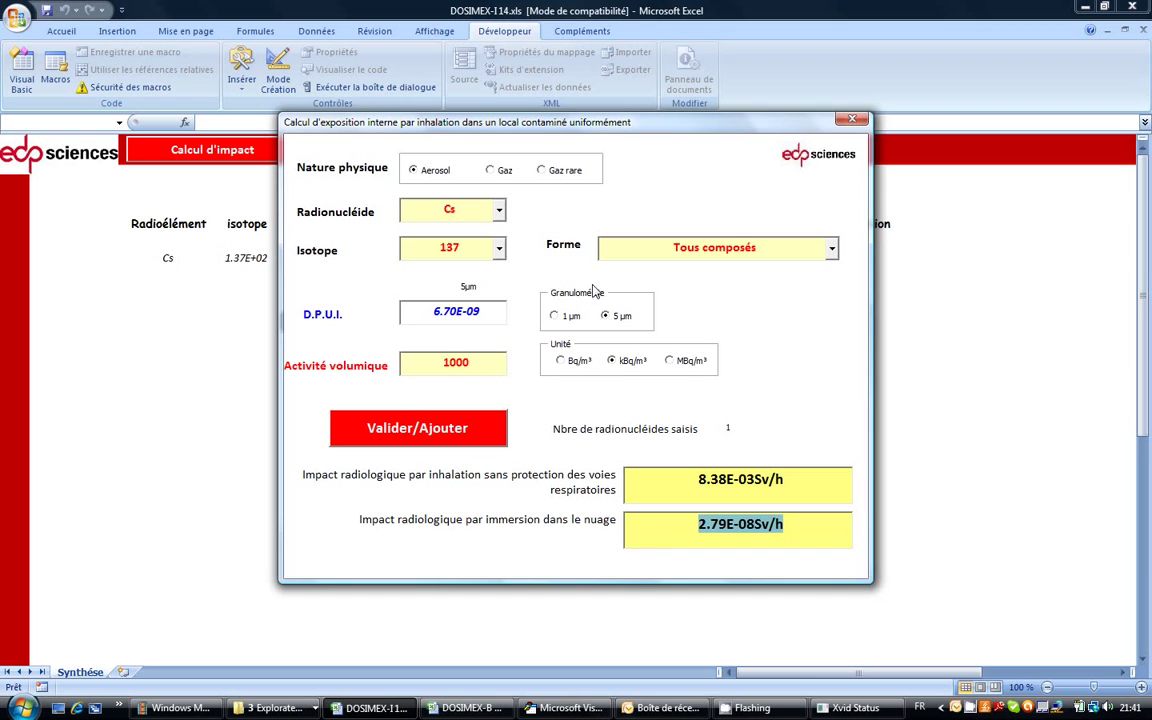
# - Define a second radionuclide as a gas: H, isotope 3, in the form "Hydrogène élémentaire"
pyautogui.click(492, 171)
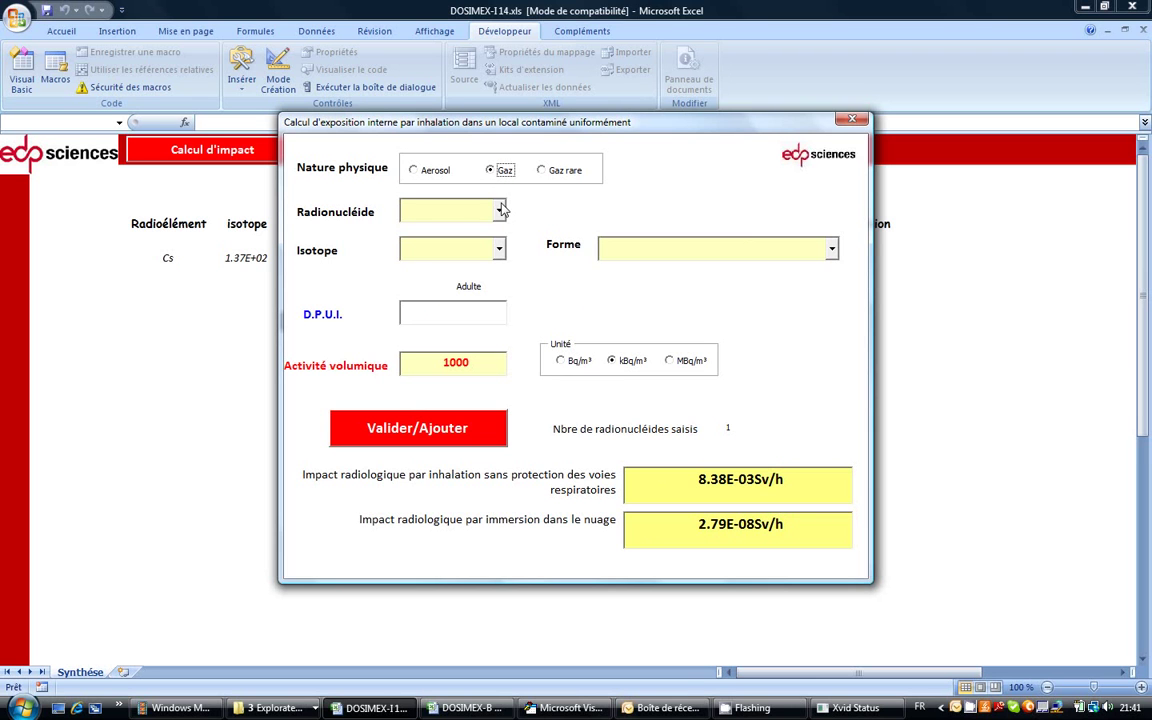
pyautogui.click(500, 210)
pyautogui.click(481, 238)
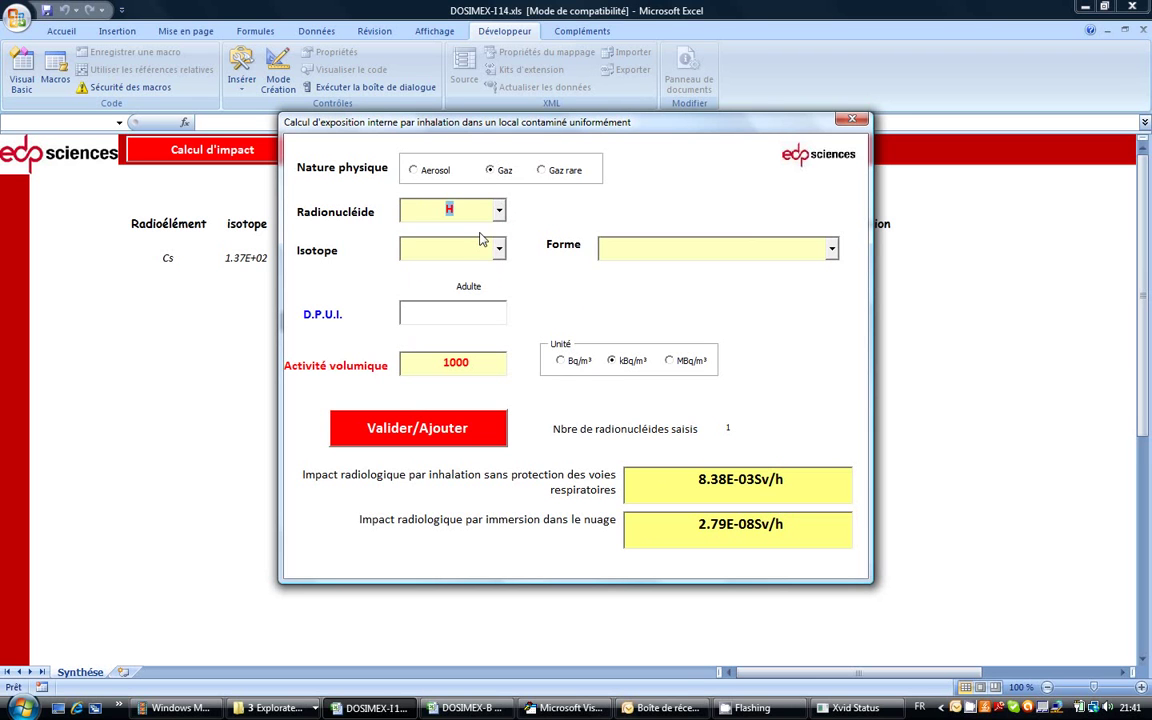
pyautogui.click(480, 248)
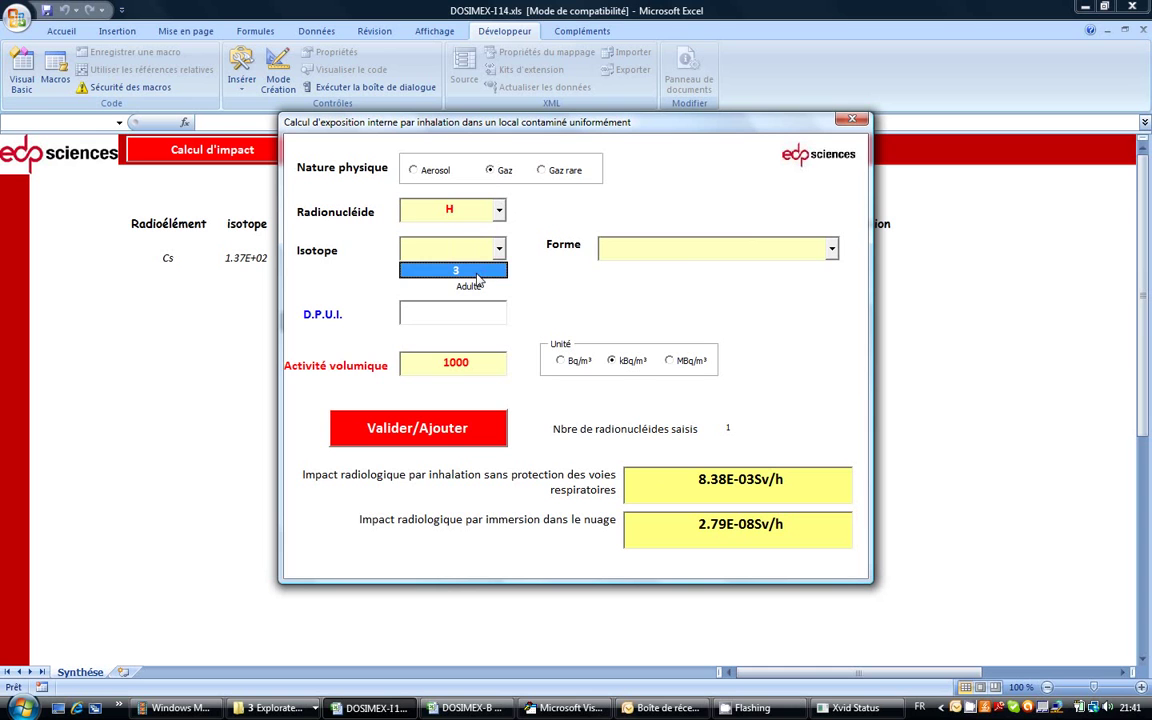
pyautogui.click(477, 272)
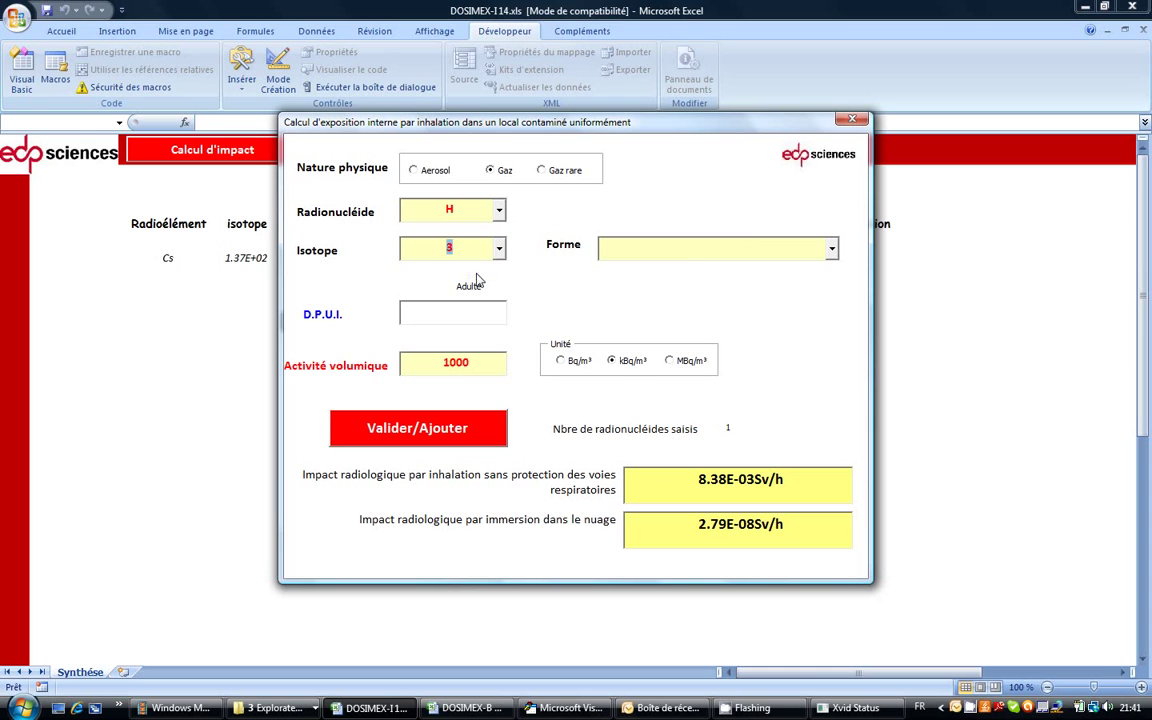
pyautogui.click(833, 248)
pyautogui.click(805, 287)
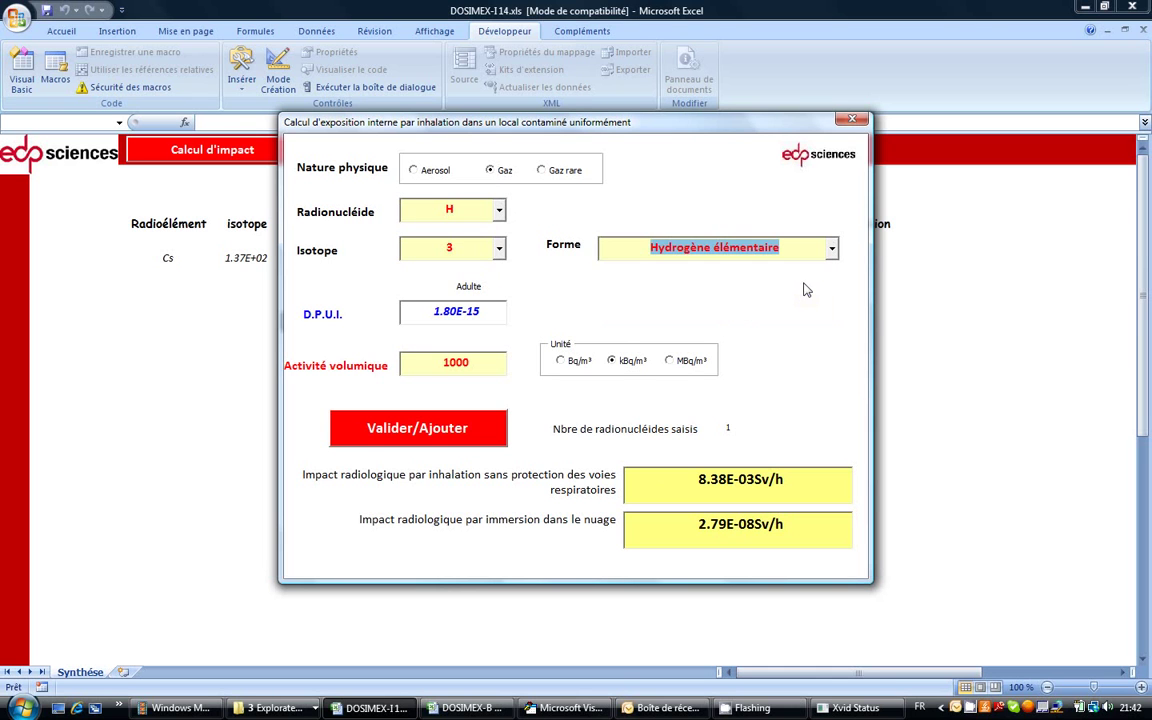
# - Set the tritium's volumetric activity to 300 MBq/m³ and add it to the calculation
pyautogui.doubleClick(477, 370)
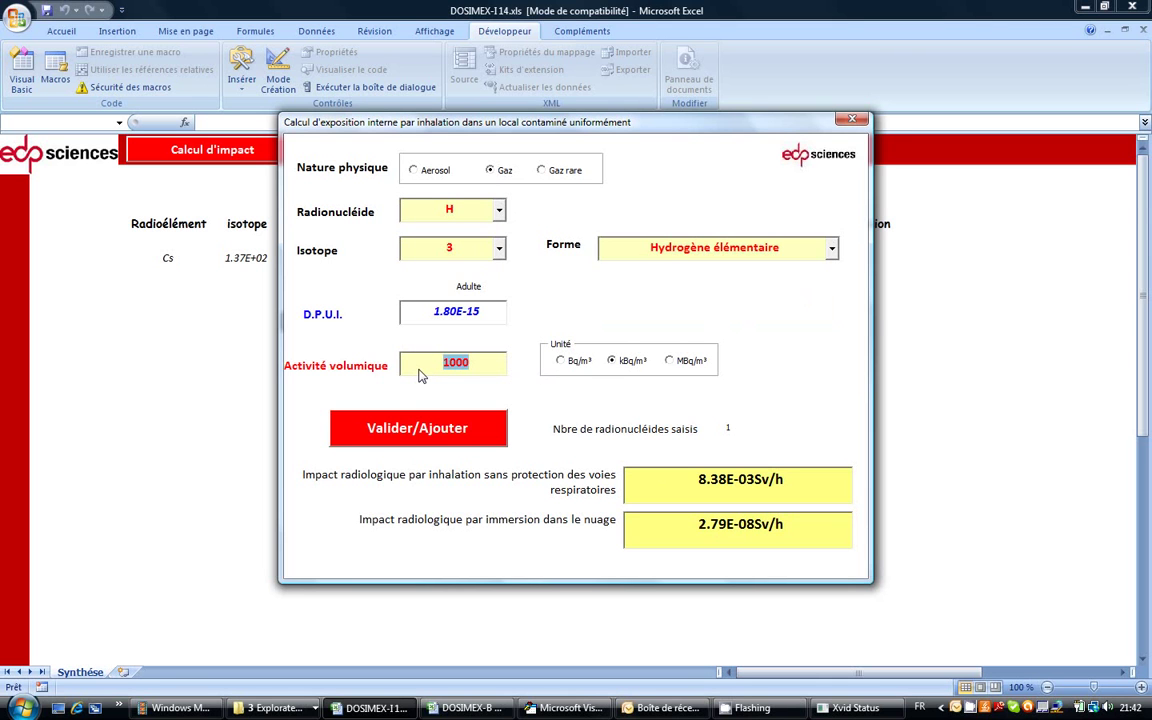
pyautogui.write('300')
pyautogui.click(679, 365)
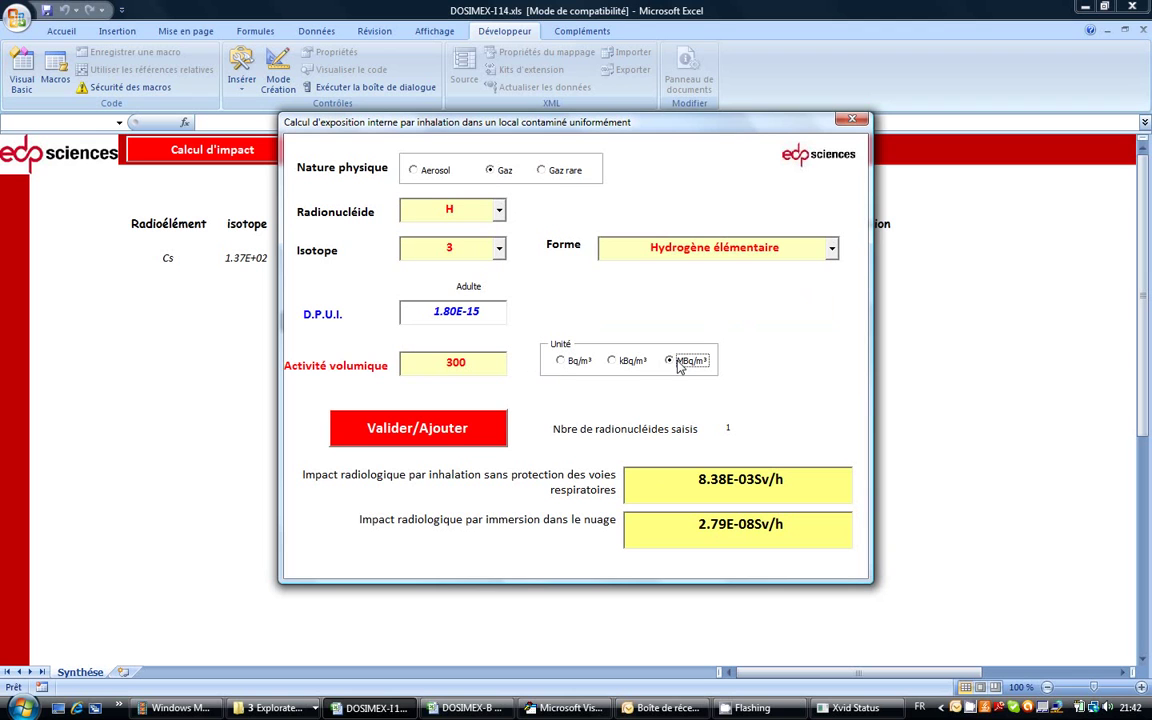
pyautogui.click(461, 429)
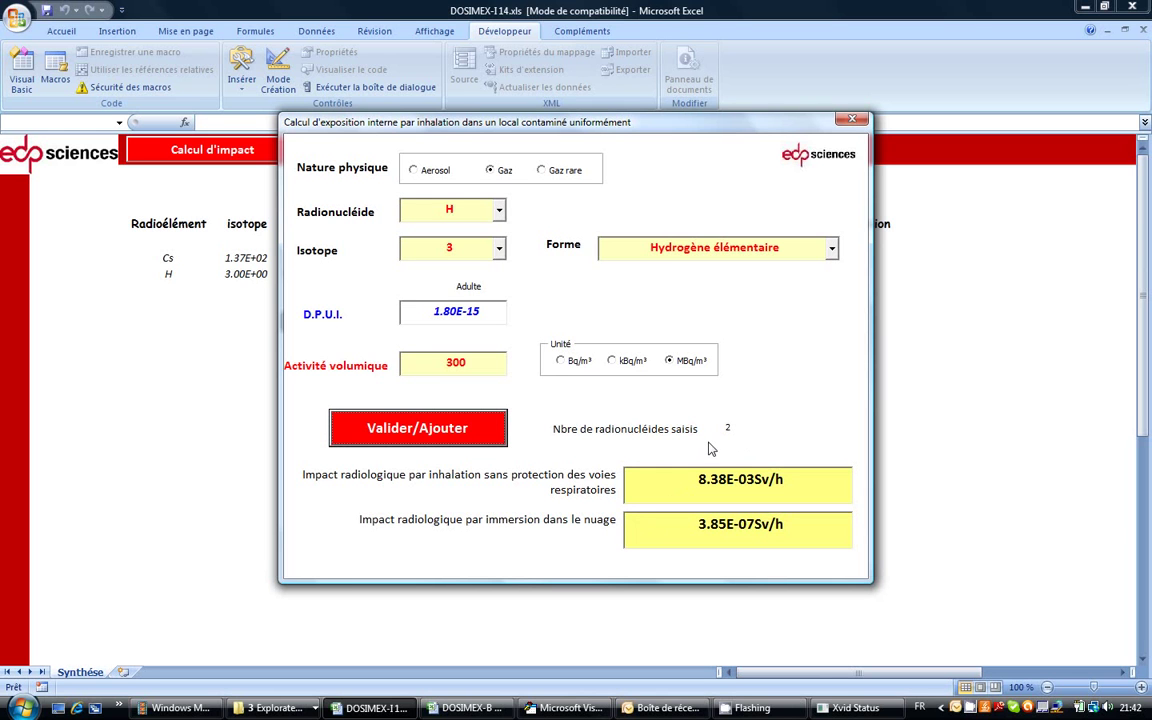
# - Close the calculation dialogs and examine the Cs and H entries with their inhalation and immersion impacts on the Synthése sheet
pyautogui.click(852, 121)
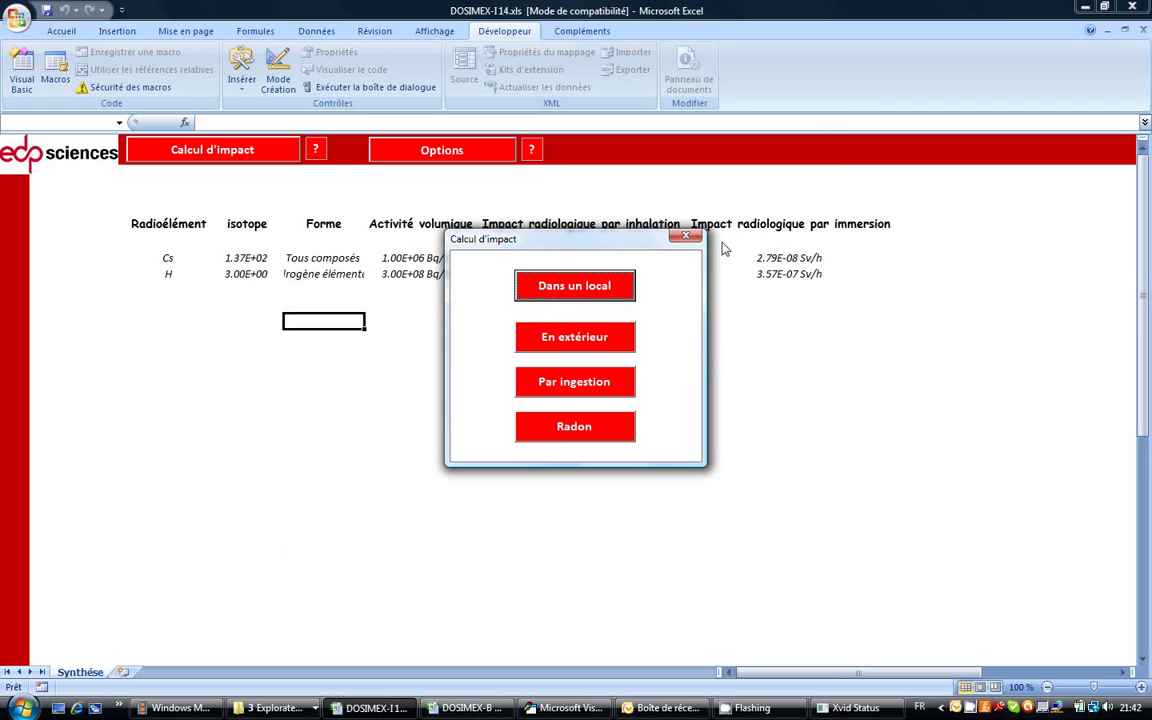
pyautogui.click(696, 242)
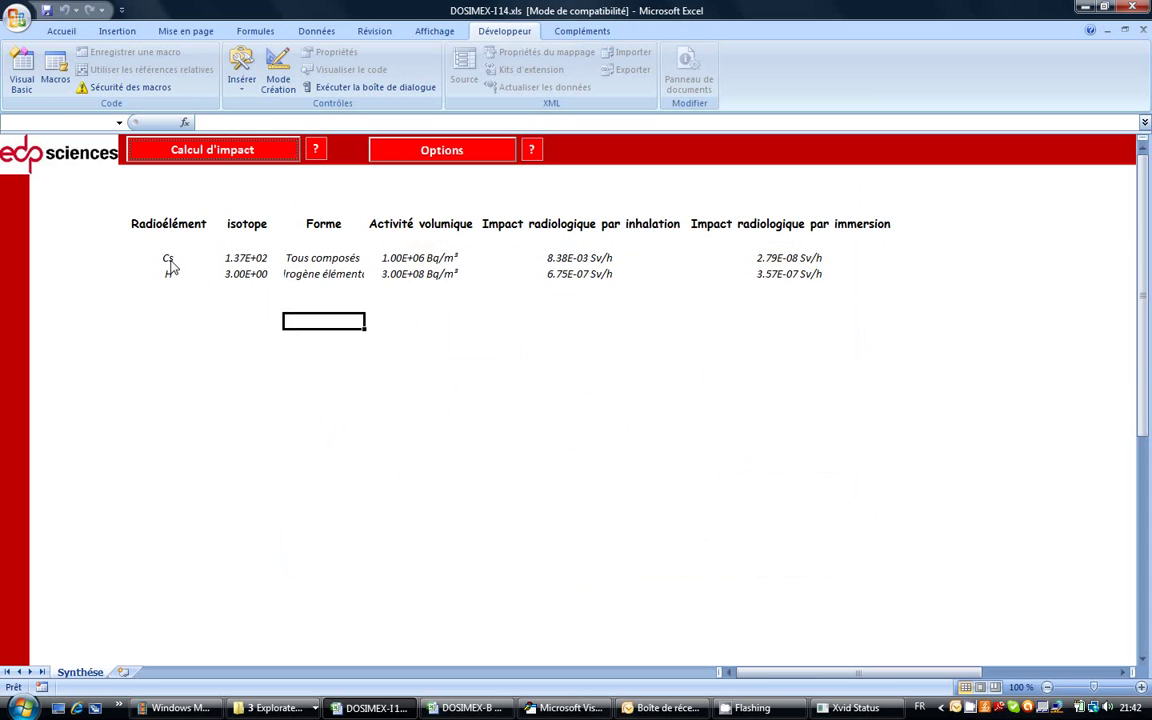
pyautogui.moveTo(170, 265); pyautogui.dragTo(420, 276)
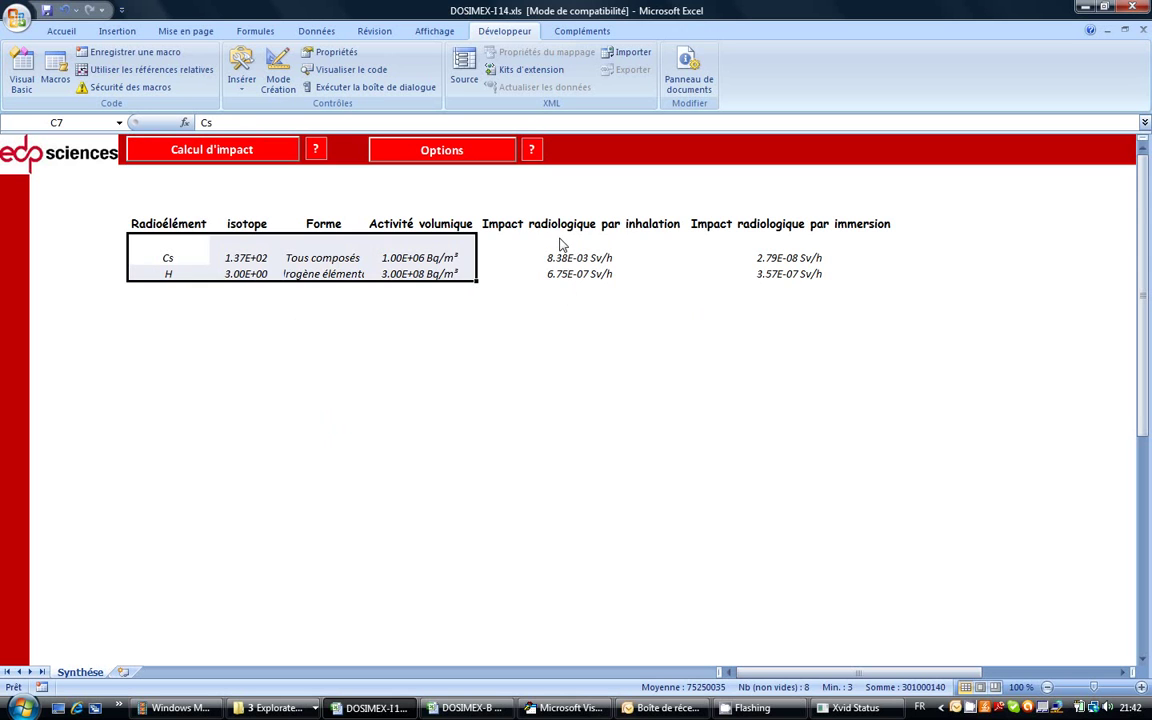
pyautogui.moveTo(560, 249); pyautogui.dragTo(735, 297)
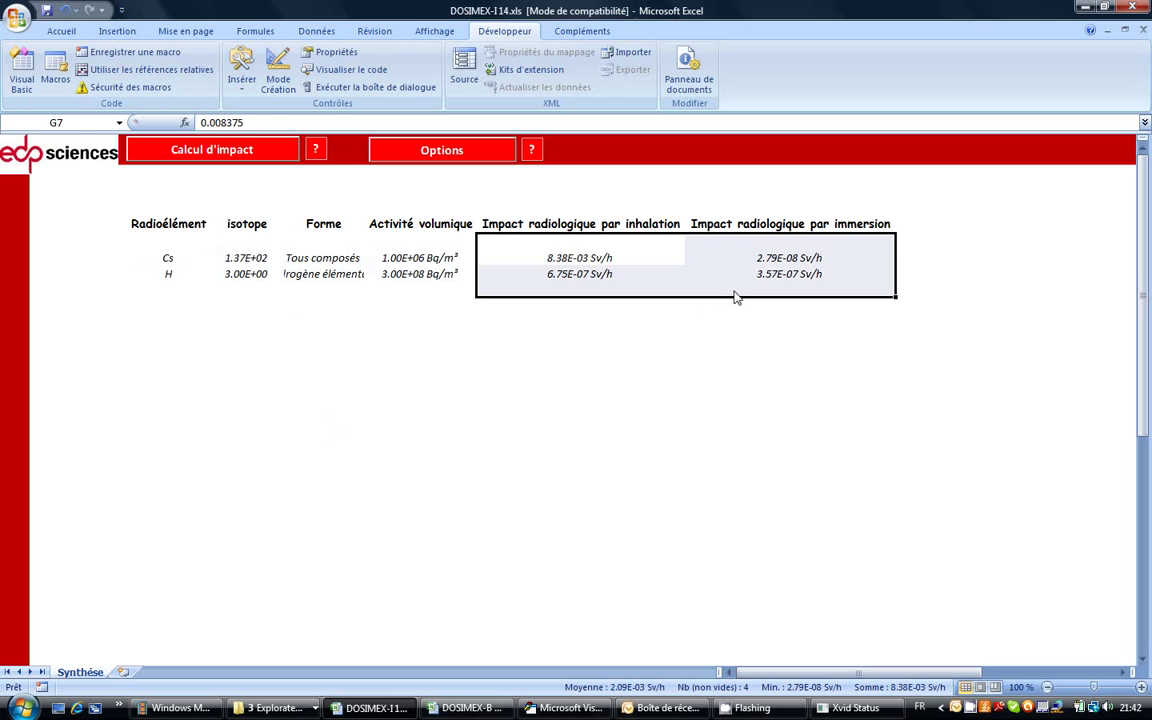
pyautogui.click(635, 339)
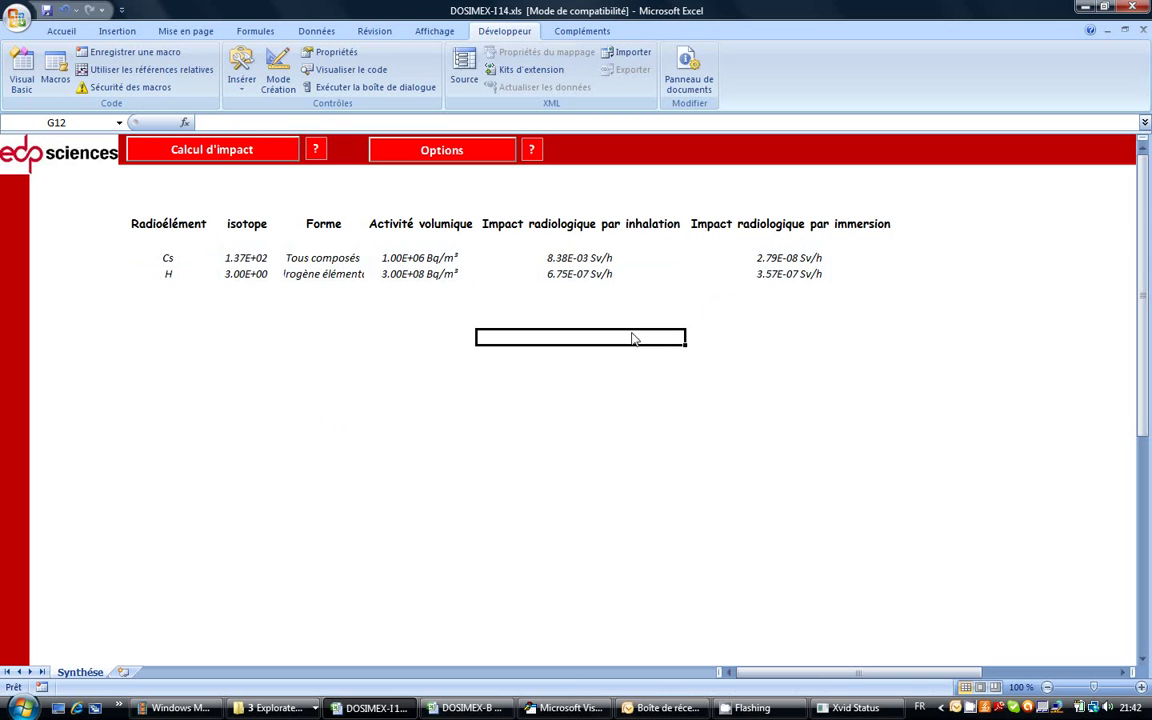
# - Start an outdoor impact calculation (En extérieur), view the Pasquill model's options and keep the Doury dispersion model
pyautogui.click(216, 158)
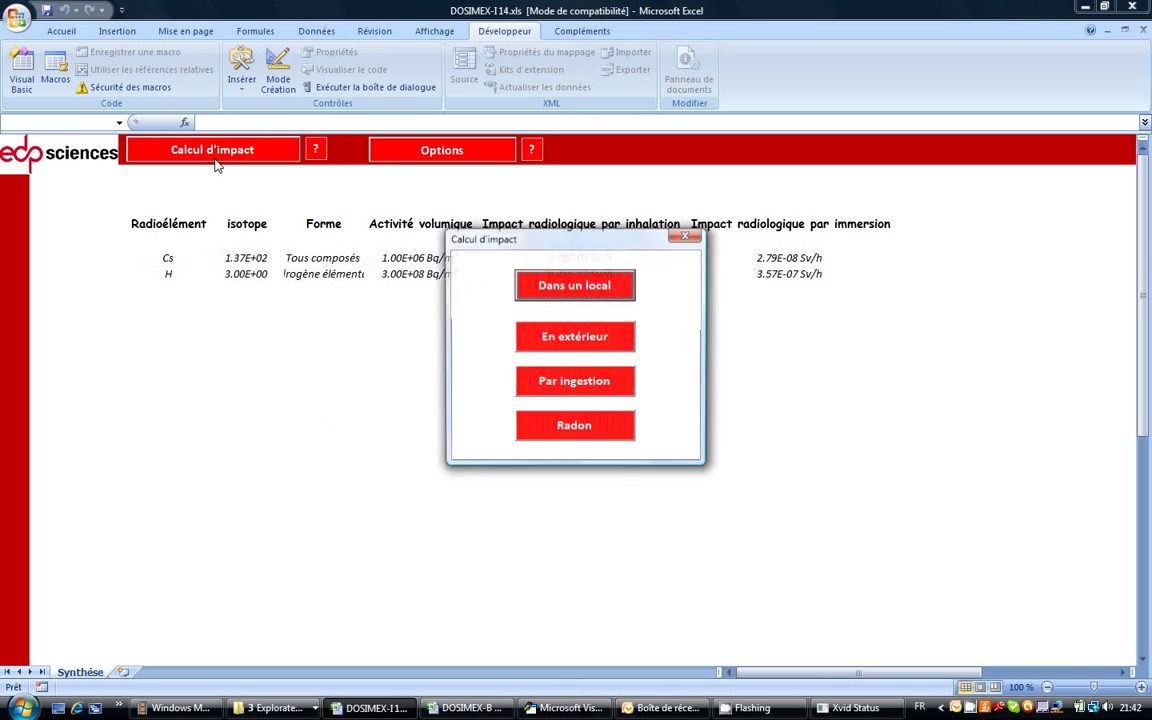
pyautogui.click(561, 339)
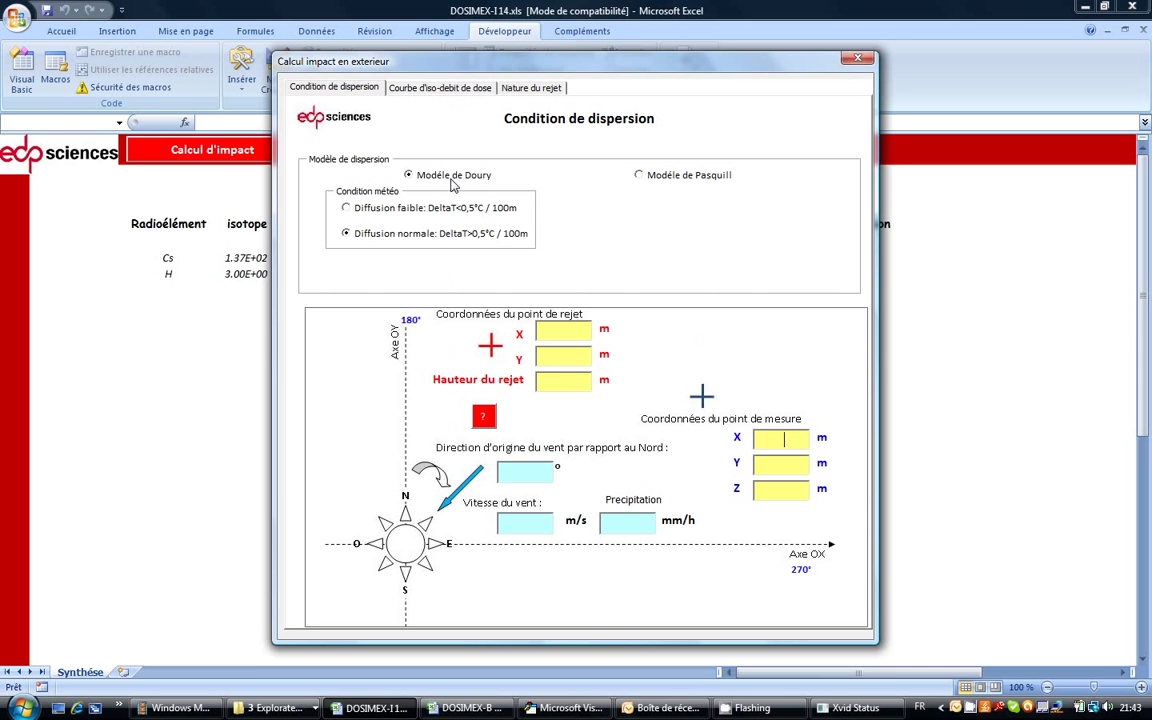
pyautogui.click(640, 177)
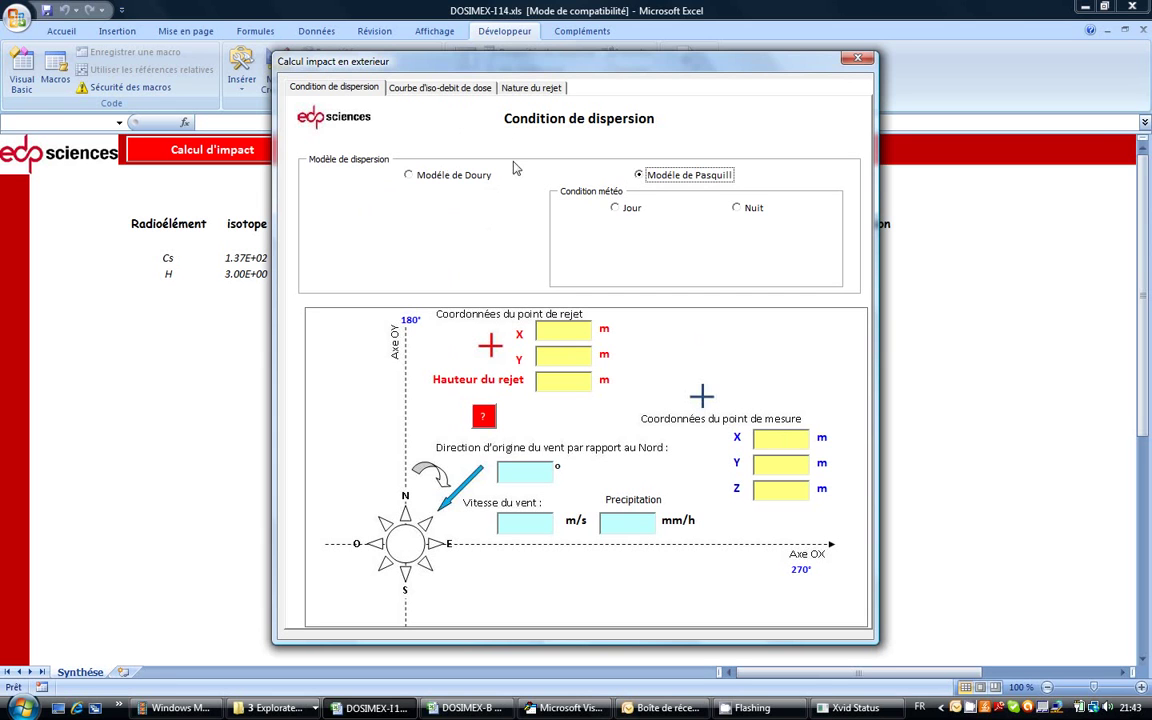
pyautogui.click(410, 176)
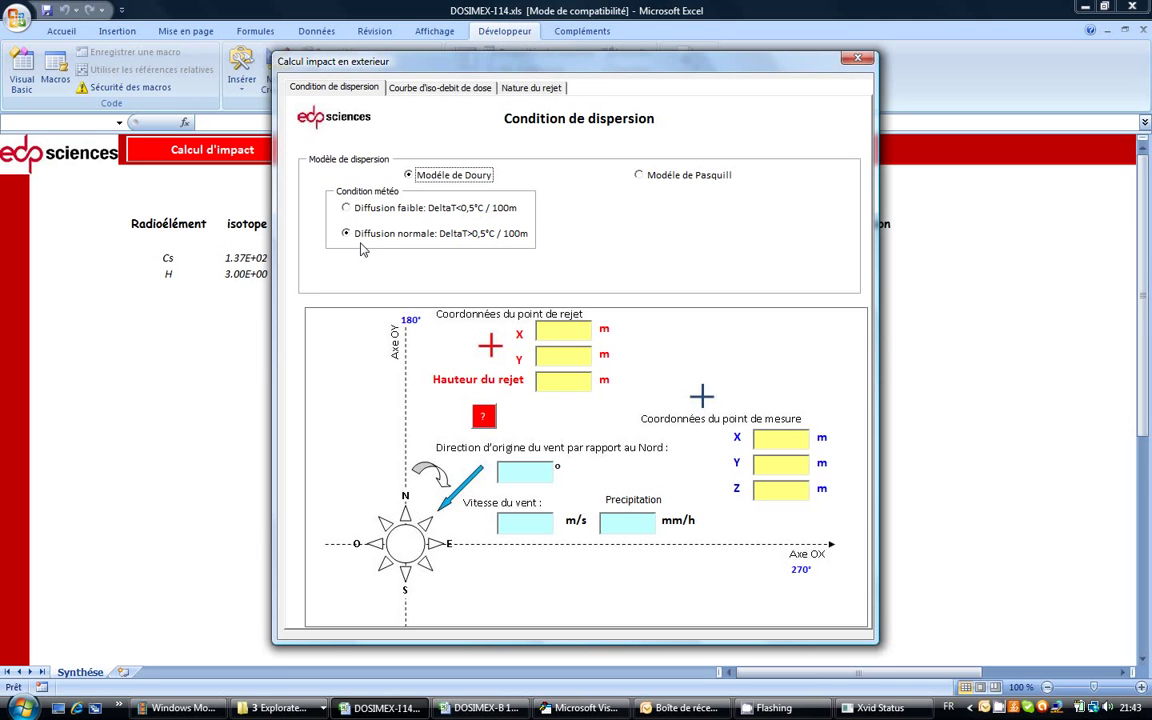
# - Set the release point's coordinates to X 0 m and Y 0 m, with a release height of 0 m
pyautogui.click(580, 338)
pyautogui.write('0')
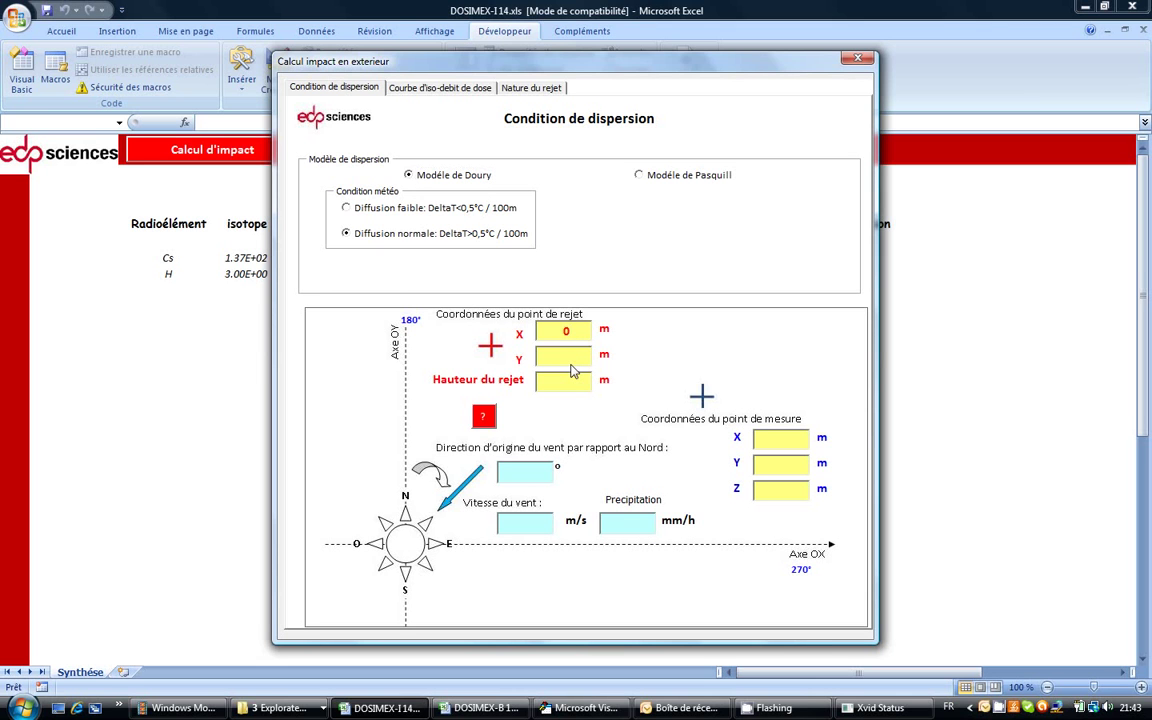
pyautogui.click(571, 364)
pyautogui.write('0')
pyautogui.click(568, 390)
pyautogui.write('0')
# - Set the measurement point's coordinates to X 2000 m, Y 0 m and Z 0 m
pyautogui.click(796, 443)
pyautogui.write('2000')
pyautogui.click(783, 464)
pyautogui.write('0')
pyautogui.click(784, 495)
pyautogui.write('0')
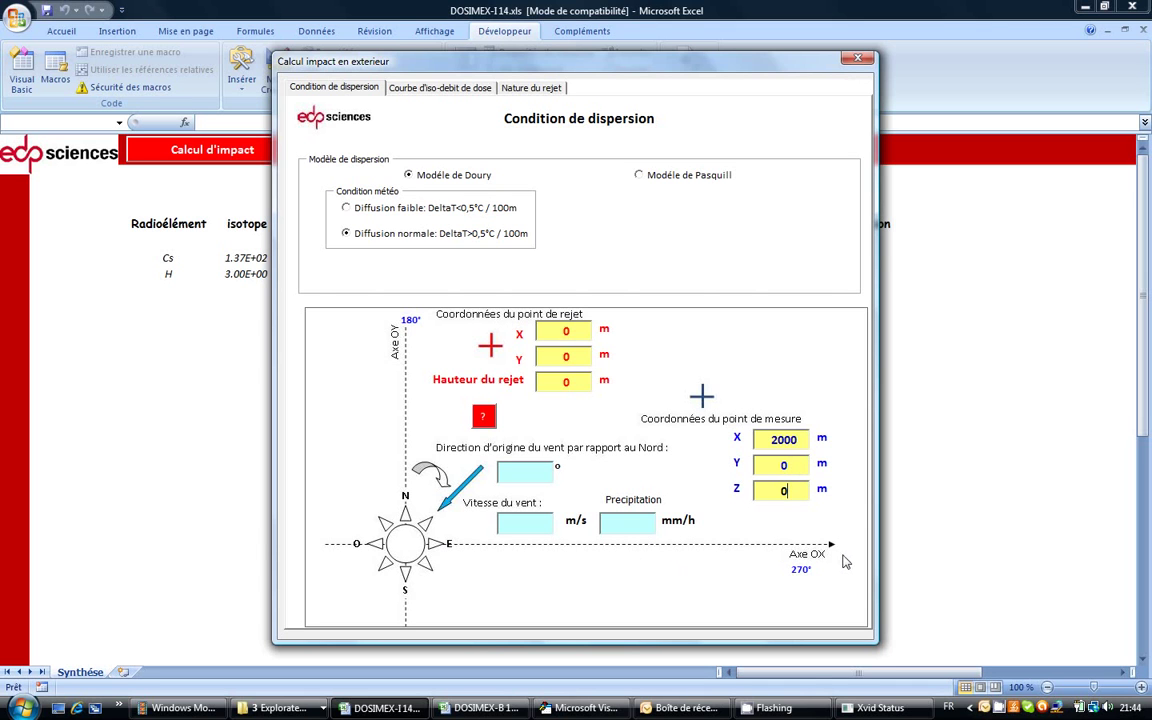
# - Set the wind's origin direction to 270° and its speed to 5 m/s, and go to the precipitation value
pyautogui.click(531, 472)
pyautogui.write('2')
pyautogui.write('7')
pyautogui.write('0')
pyautogui.write('5')
pyautogui.click(631, 529)
# - Enable the display of an effective dose rate iso-curve and set its value to 2 µSv/h
pyautogui.click(434, 89)
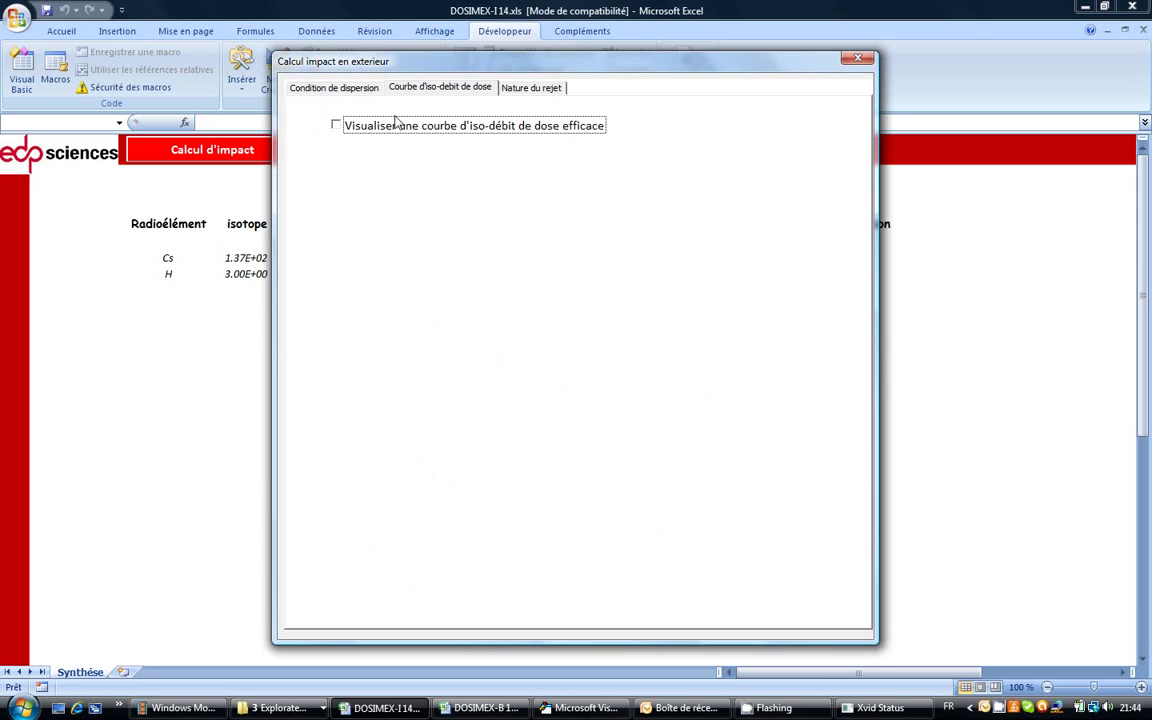
pyautogui.click(336, 126)
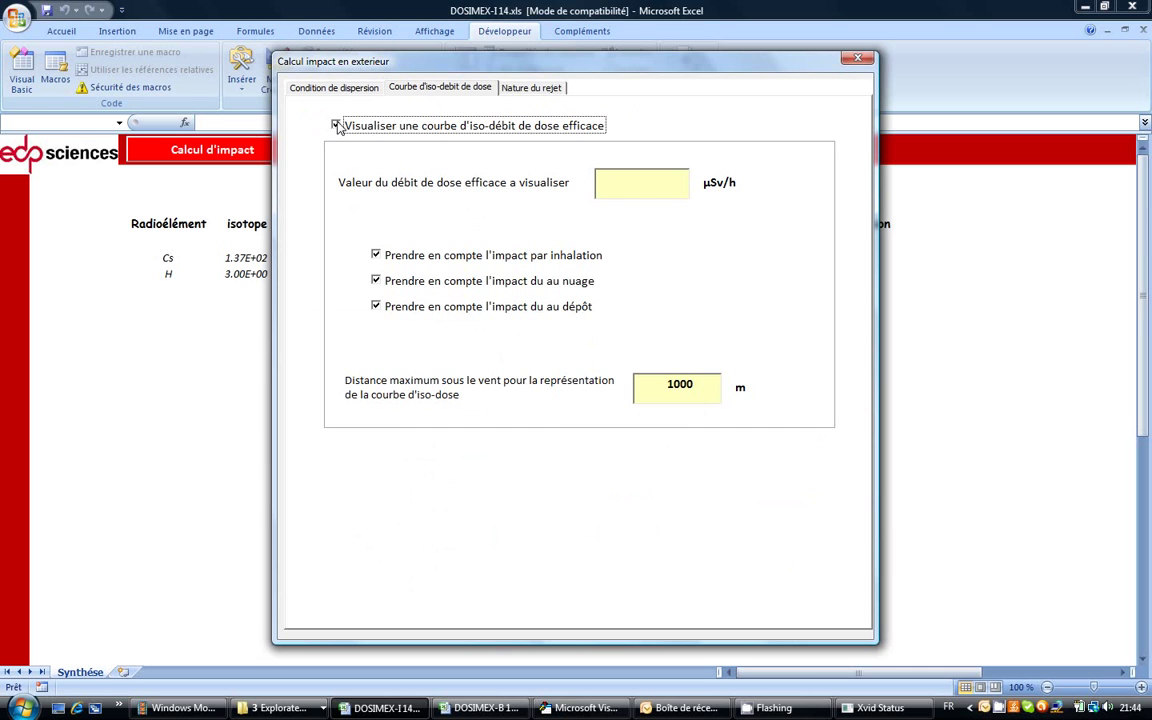
pyautogui.click(640, 188)
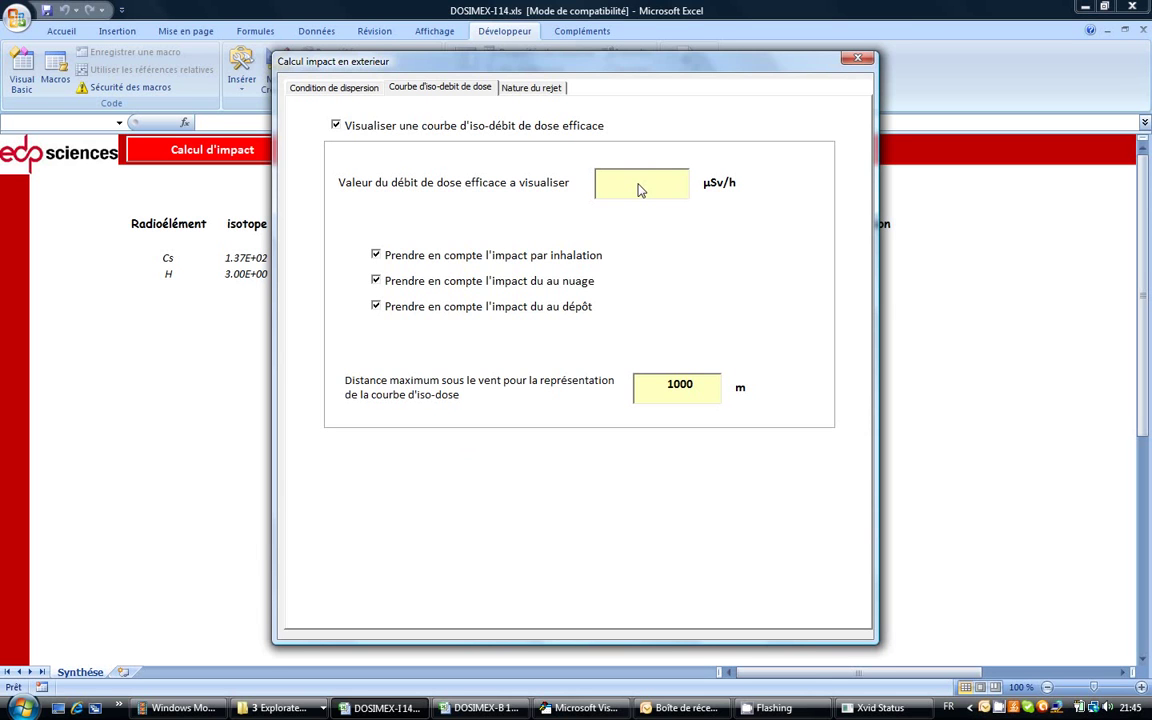
pyautogui.write('2')
# - Exclude the cloud and deposit impacts from the iso-dose curve and set its maximum downwind distance to 2000 m
pyautogui.click(376, 282)
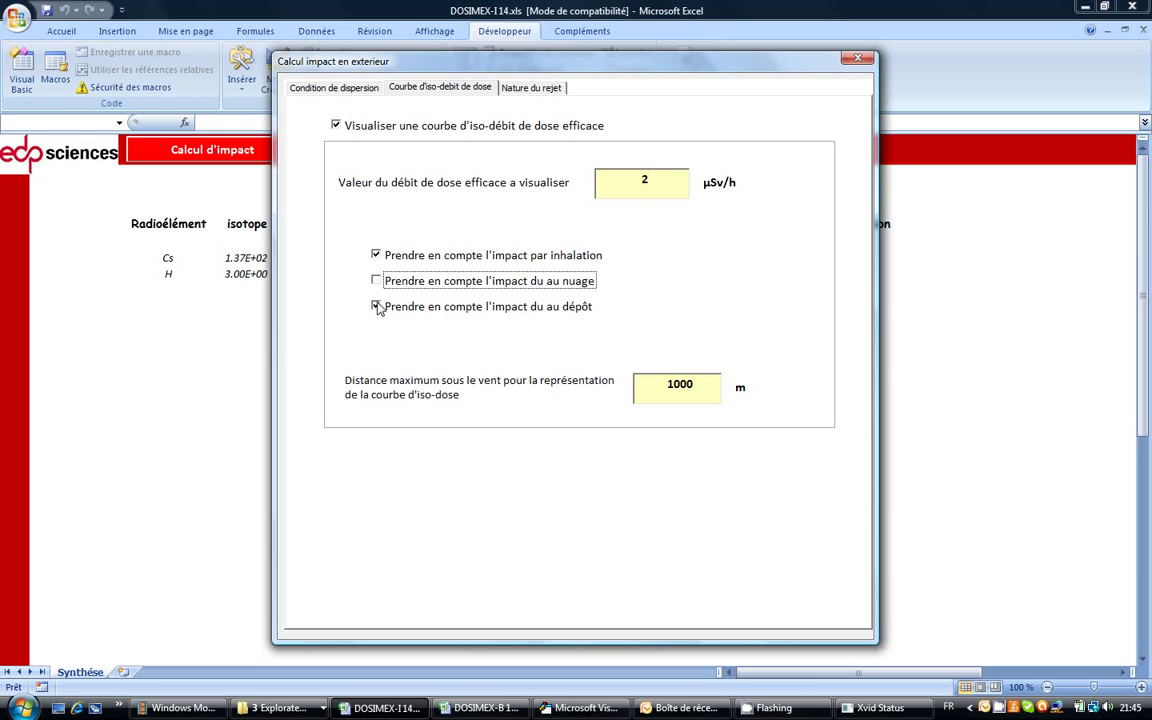
pyautogui.click(376, 307)
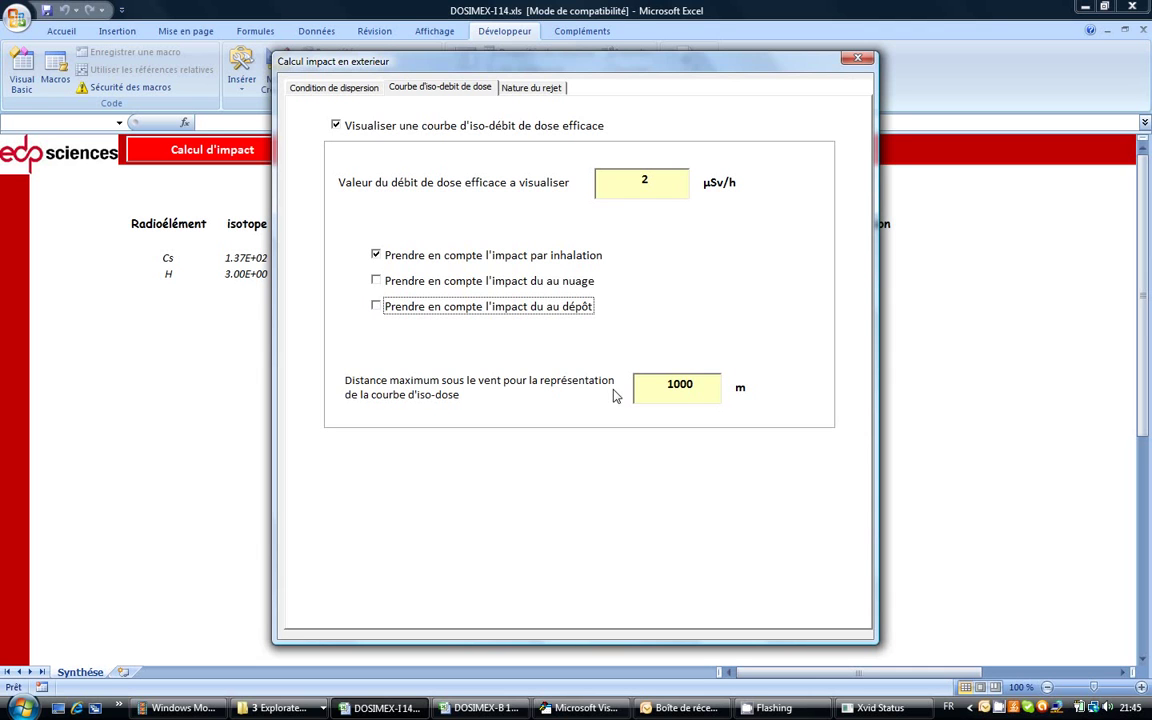
pyautogui.doubleClick(661, 388)
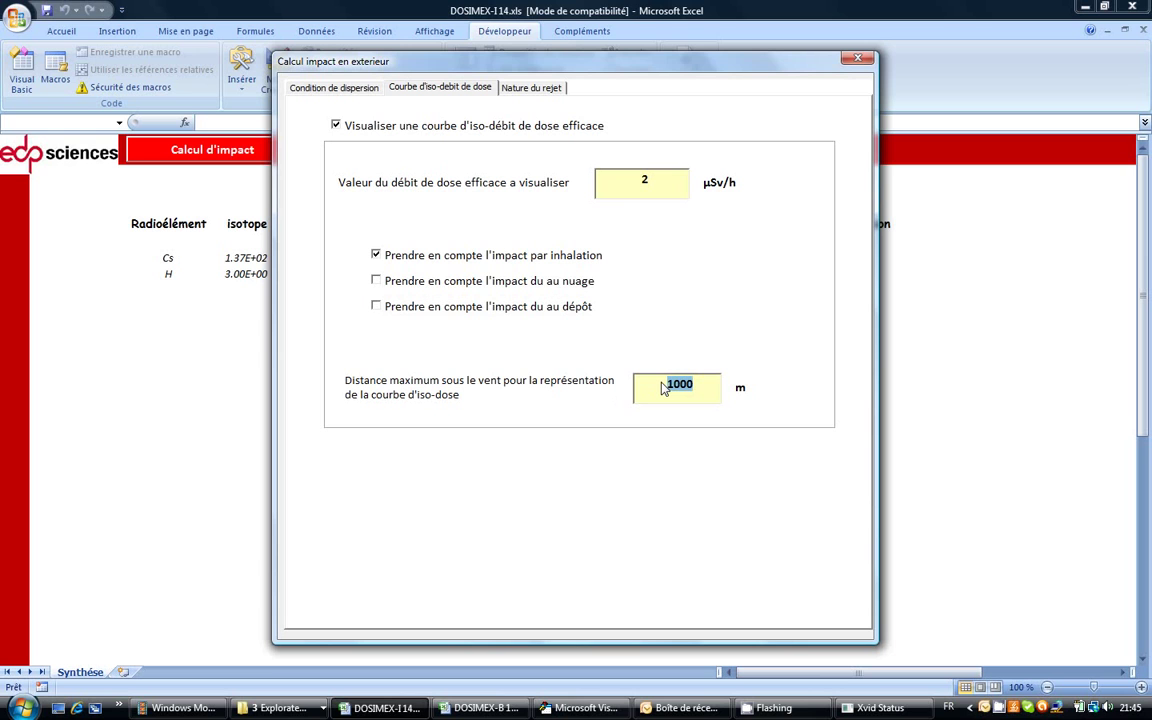
pyautogui.write('2000')
# - Define the release's radionuclide as Cs, isotope 137, with the form Tous composés
pyautogui.click(547, 92)
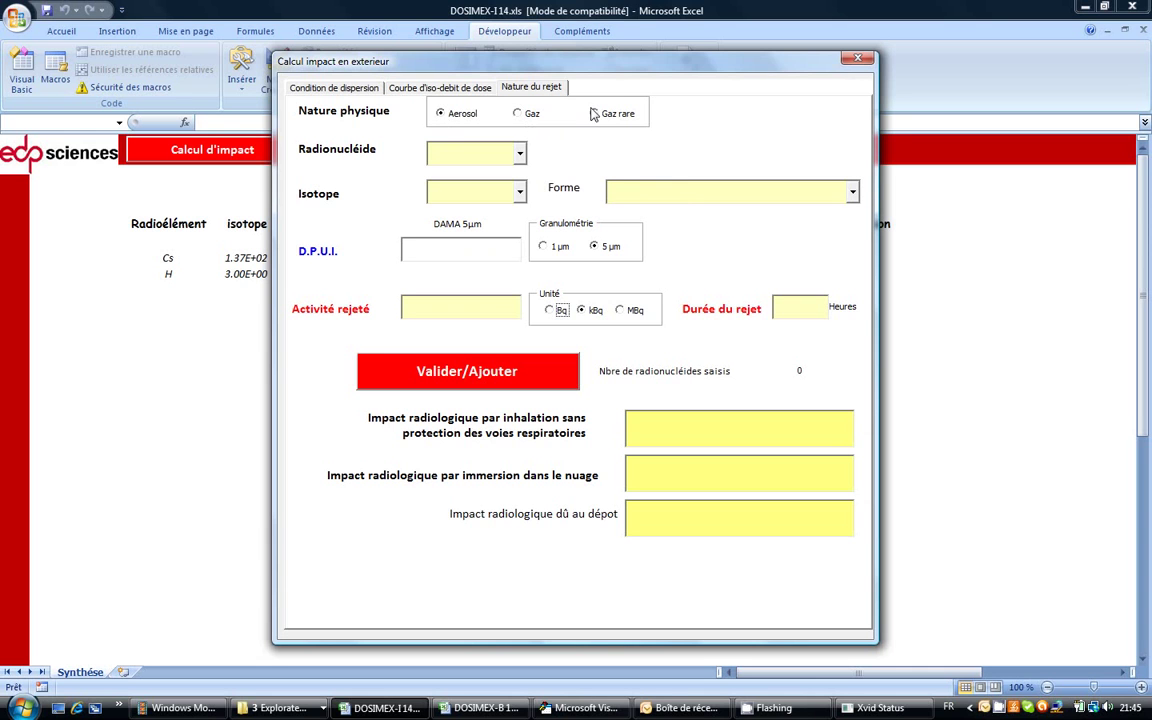
pyautogui.click(520, 155)
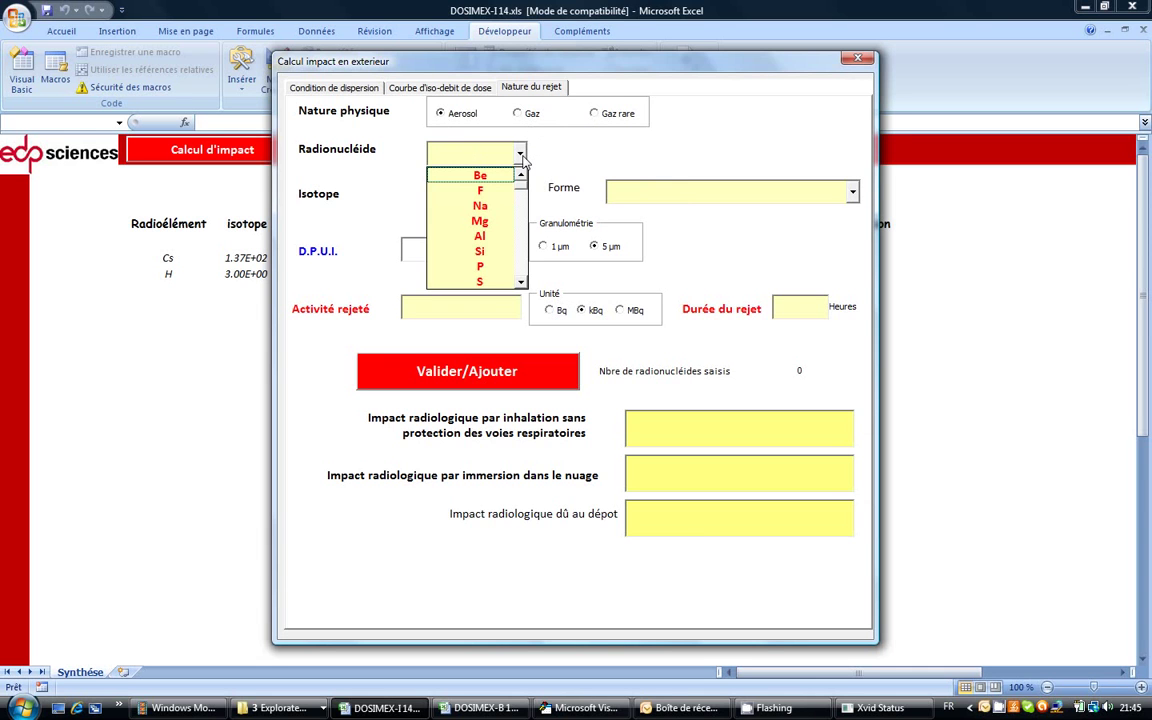
pyautogui.write('Cl')
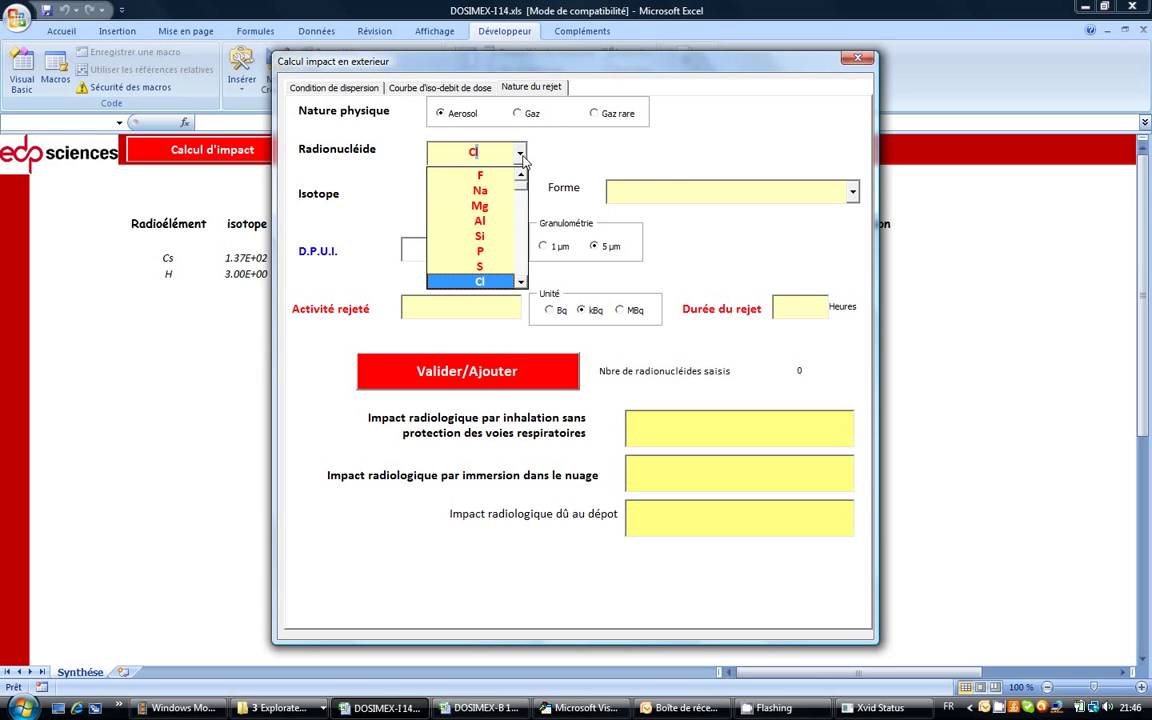
pyautogui.press('BackSpace')
pyautogui.write('s')
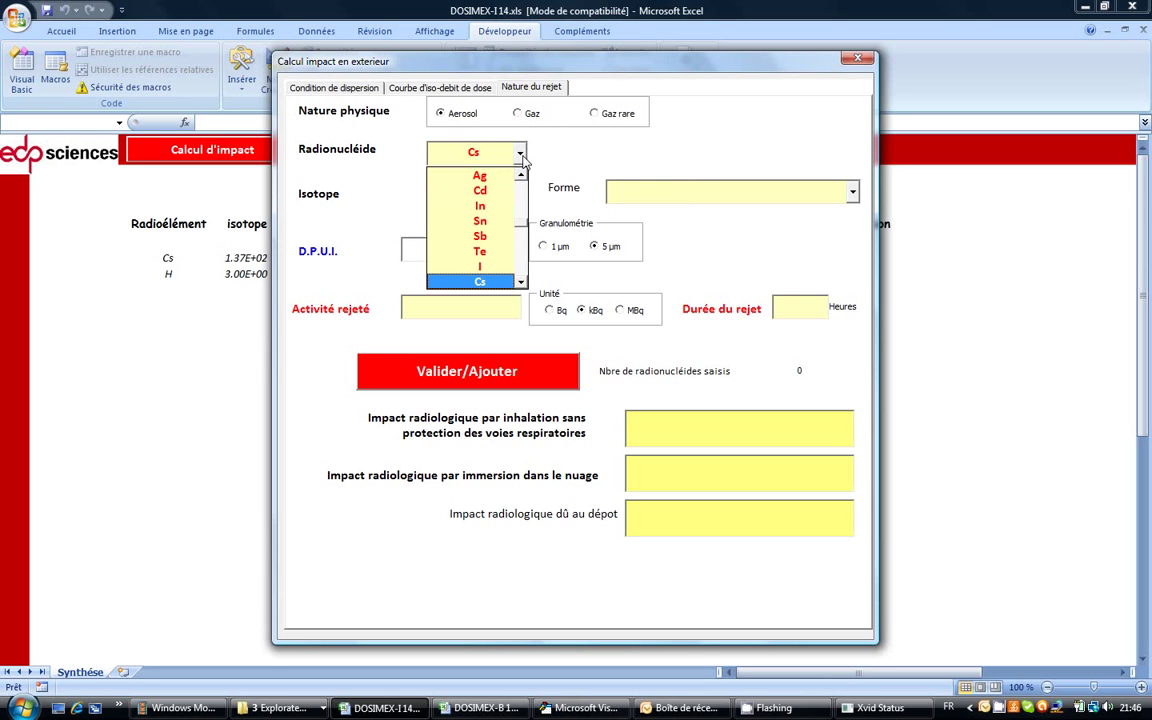
pyautogui.click(520, 155)
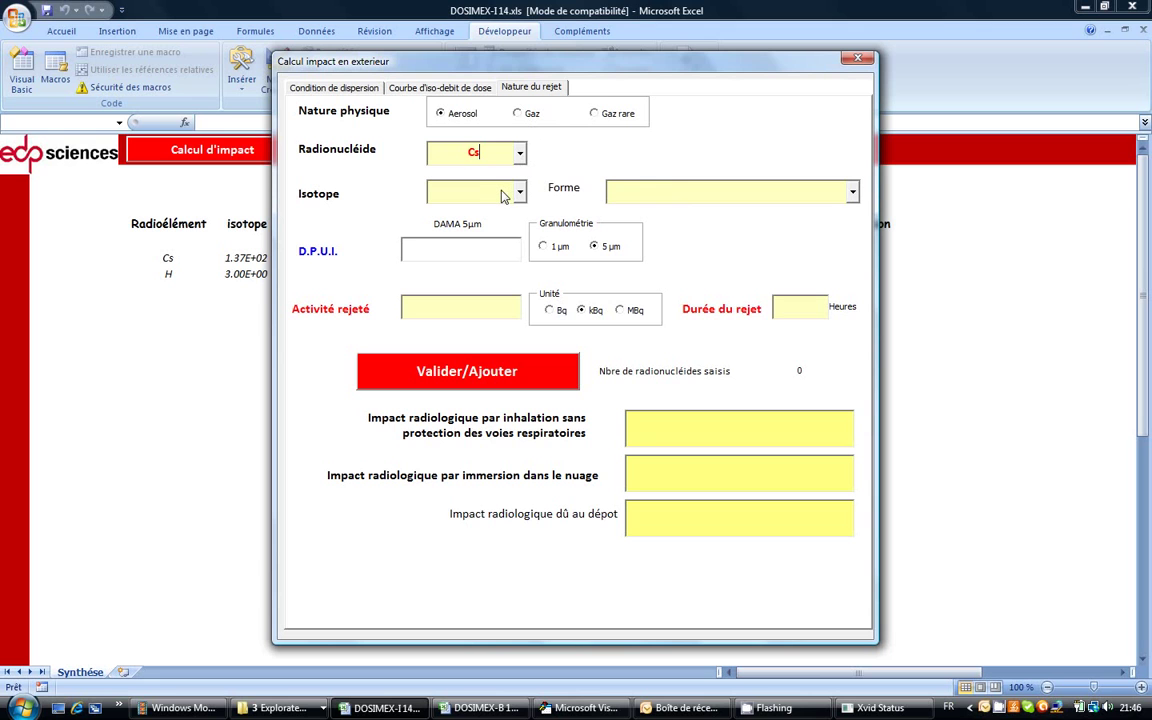
pyautogui.click(503, 195)
pyautogui.write('137')
pyautogui.click(853, 192)
pyautogui.click(815, 214)
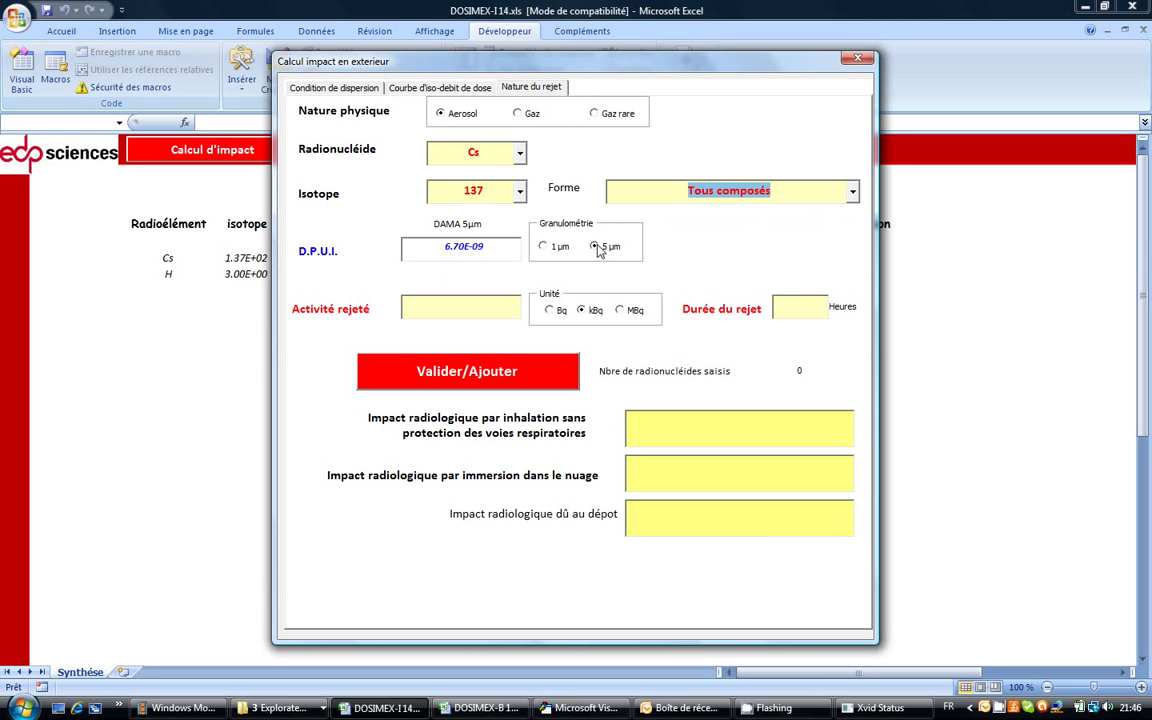
# - Set the released Cs-137 activity to 10000 MBq over 1 hour and add it to the calculation
pyautogui.click(494, 309)
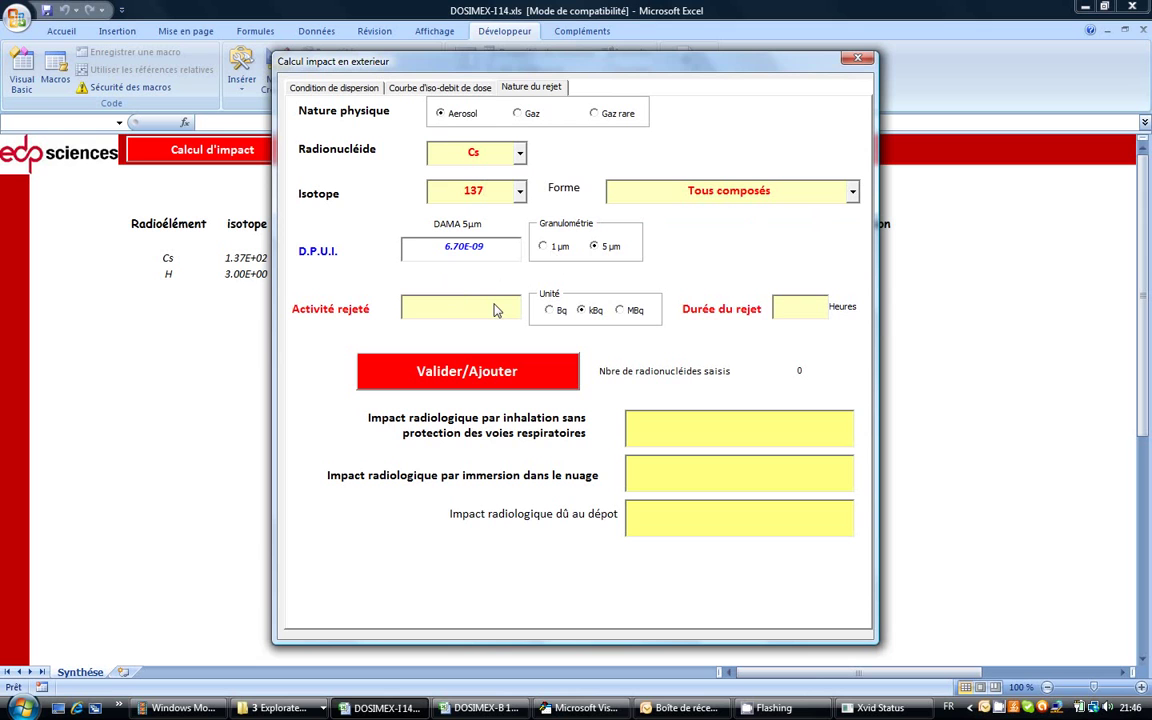
pyautogui.write('10000')
pyautogui.click(627, 309)
pyautogui.click(797, 310)
pyautogui.write('1')
pyautogui.click(540, 375)
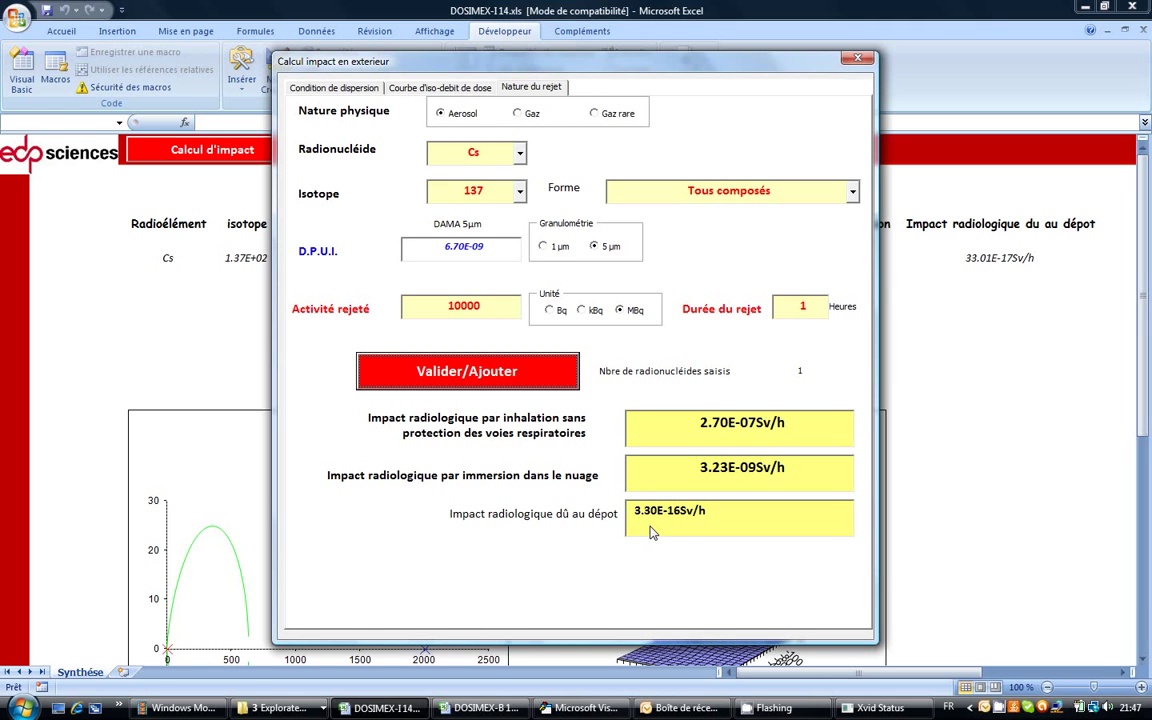
# - Select Pu, isotope 239, with the form Composés non spécifiés as the second radionuclide released
pyautogui.click(520, 154)
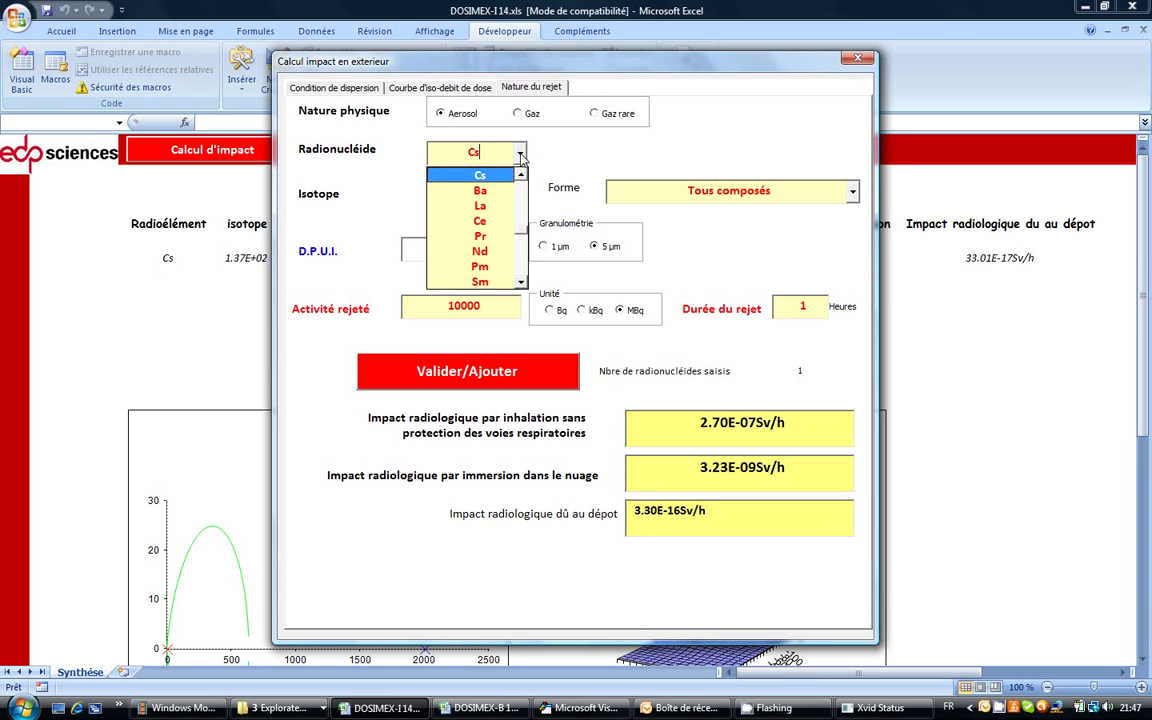
pyautogui.press('BackSpace')
pyautogui.press('BackSpace')
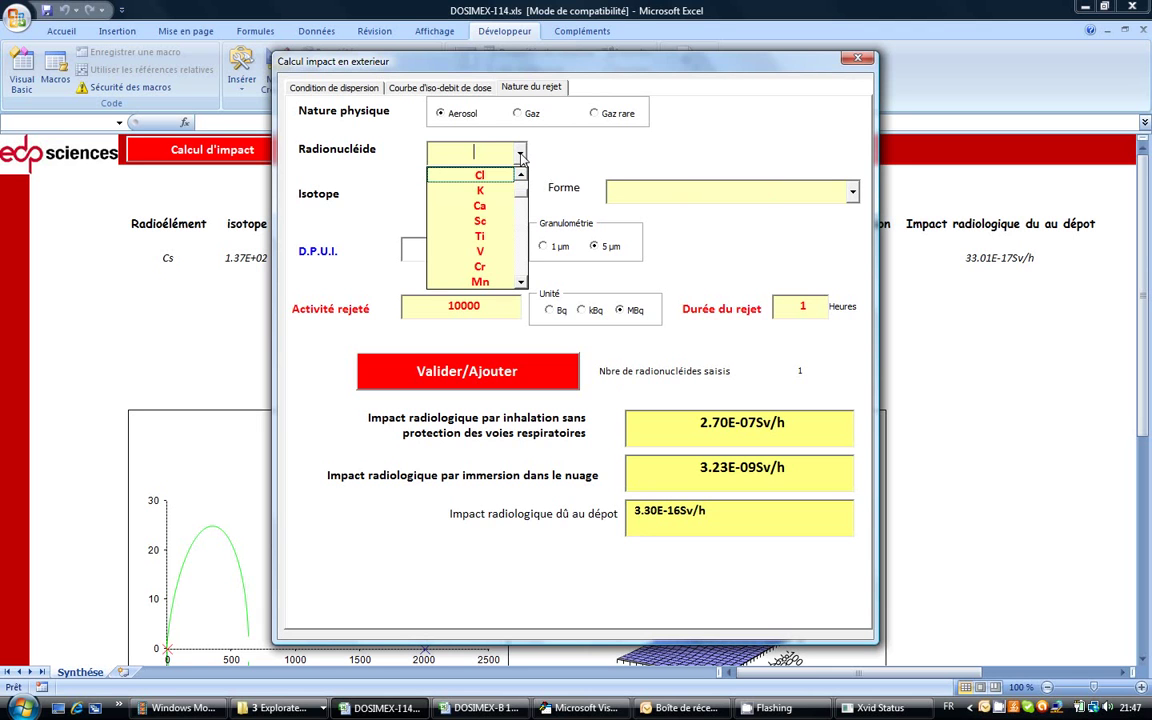
pyautogui.write('Pu')
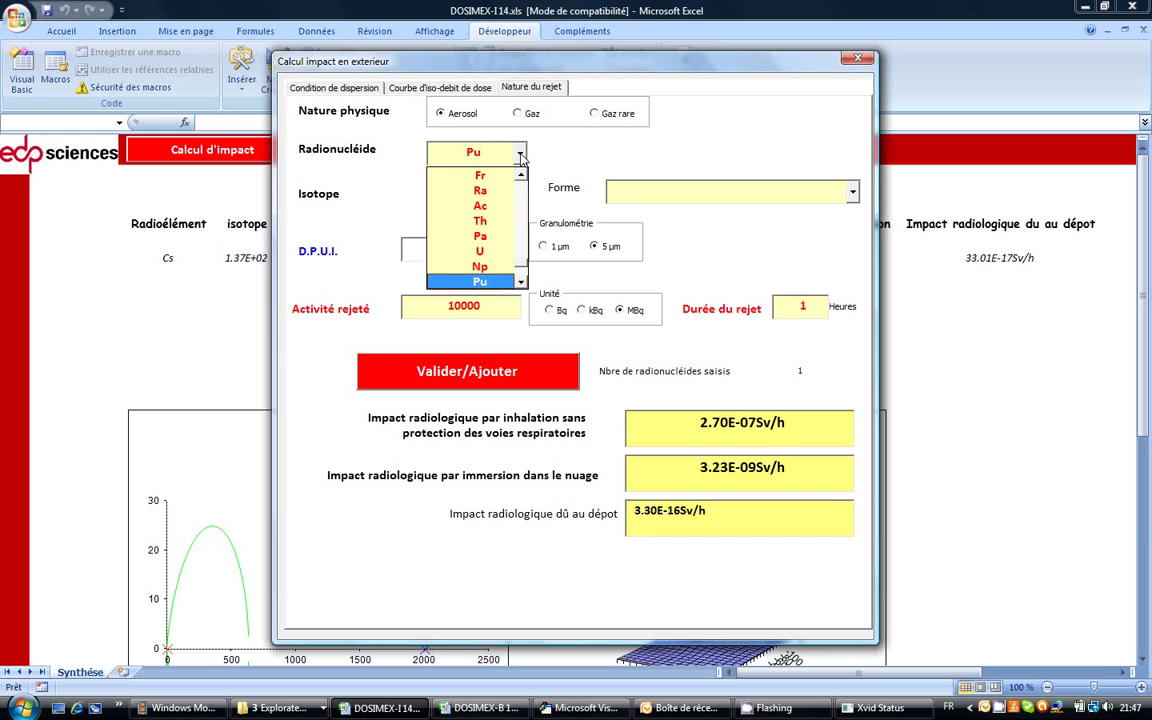
pyautogui.click(520, 154)
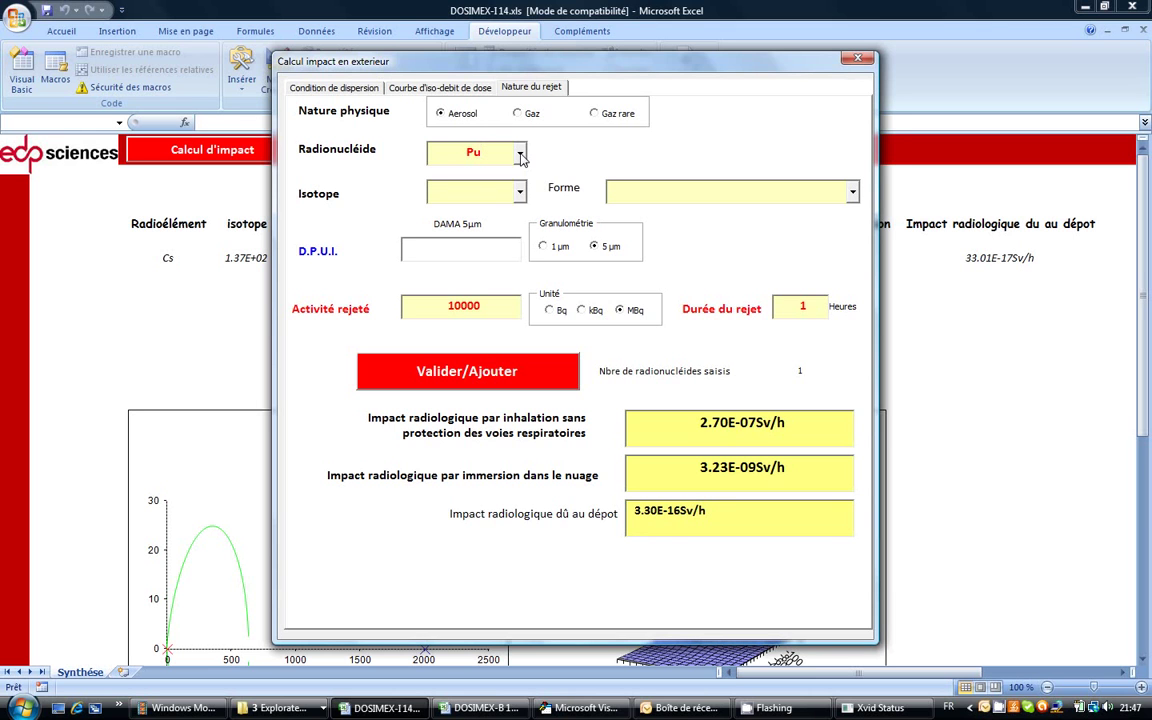
pyautogui.click(520, 191)
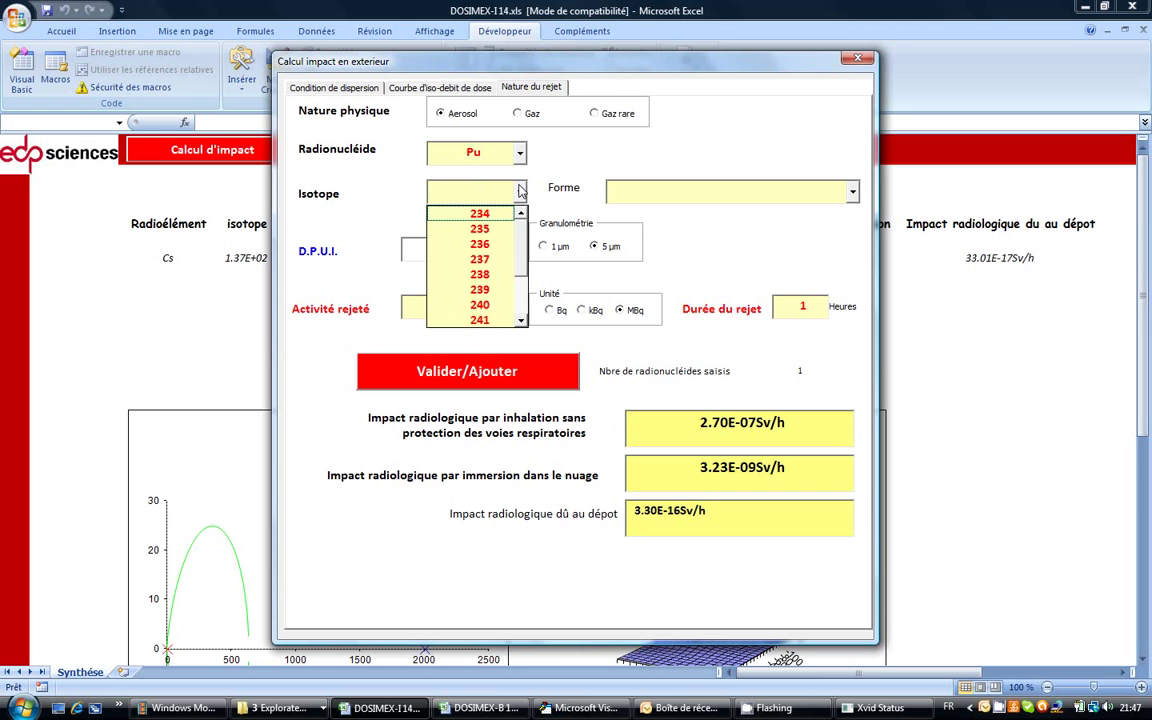
pyautogui.click(480, 289)
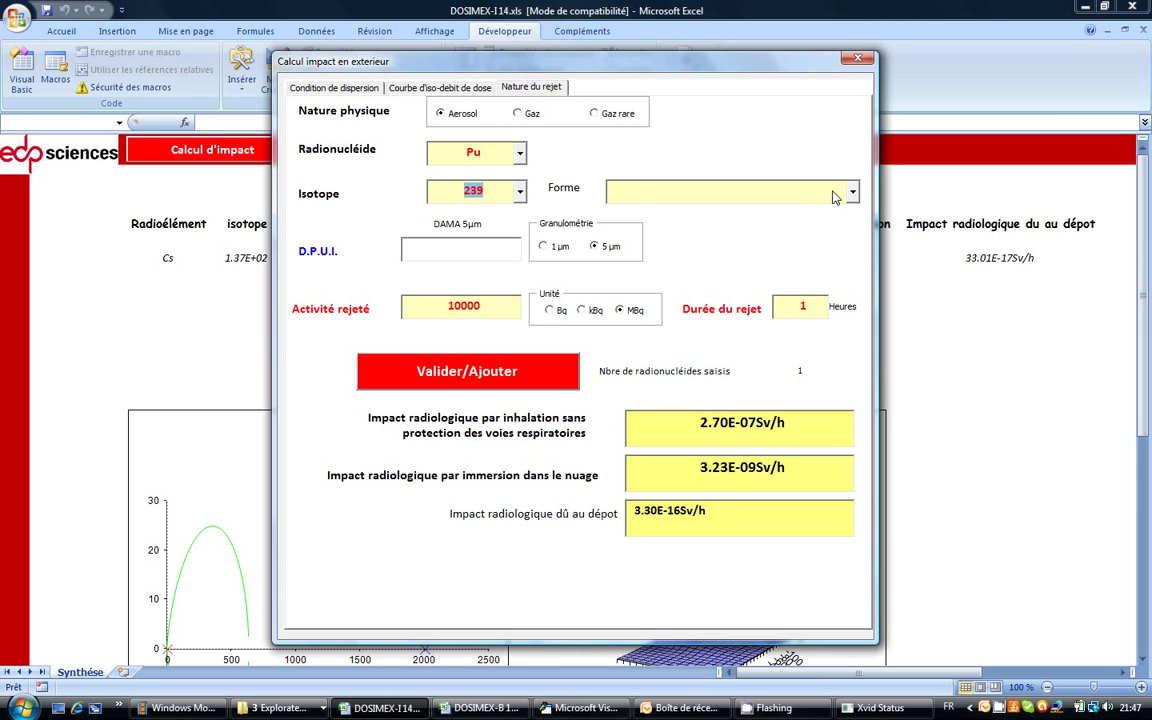
pyautogui.click(840, 195)
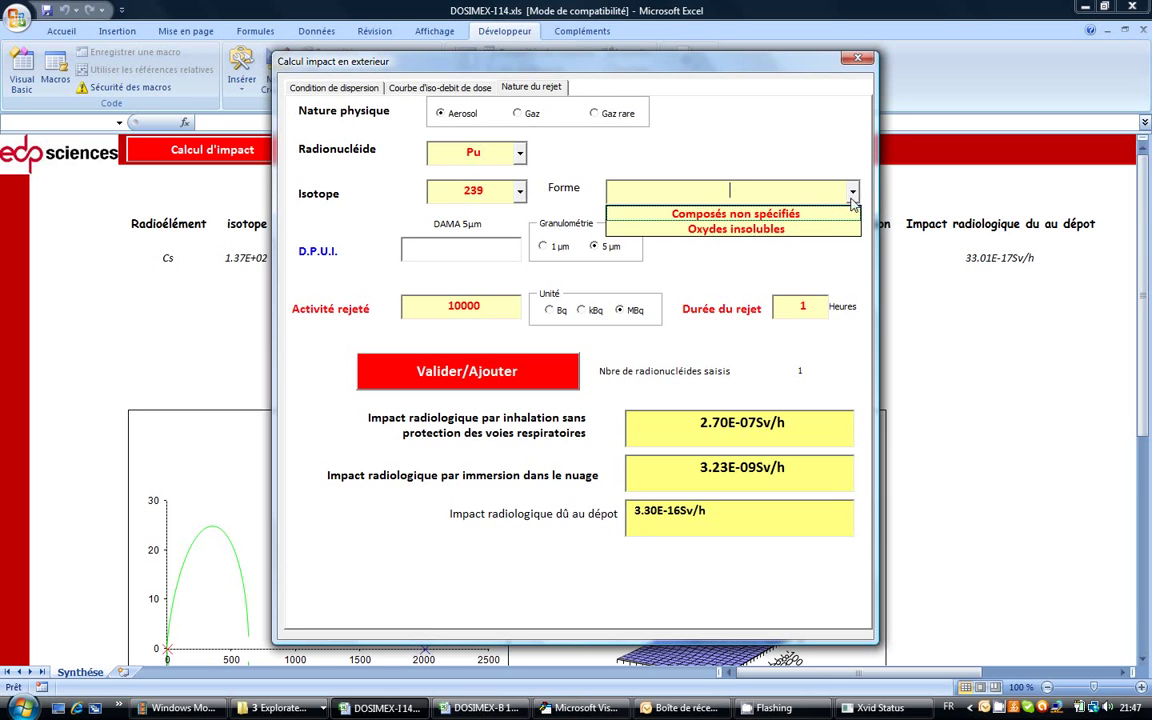
pyautogui.click(819, 214)
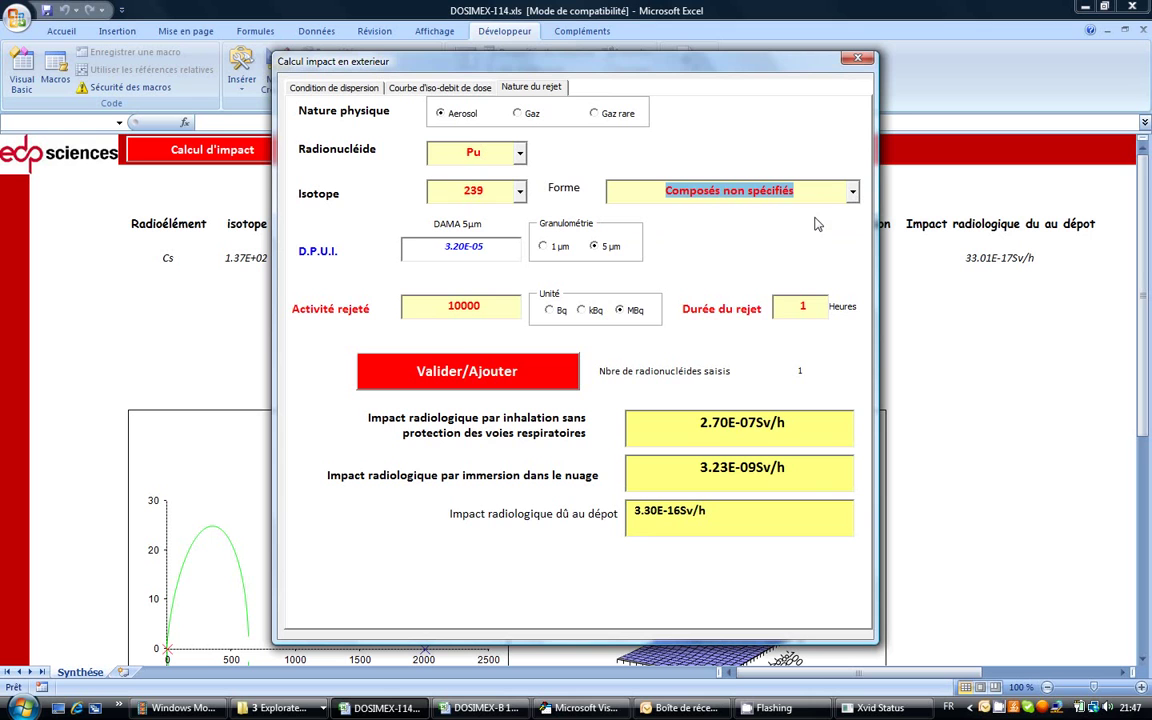
# - Set the released Pu-239 activity to 100 kBq and add it to the calculation
pyautogui.click(483, 308)
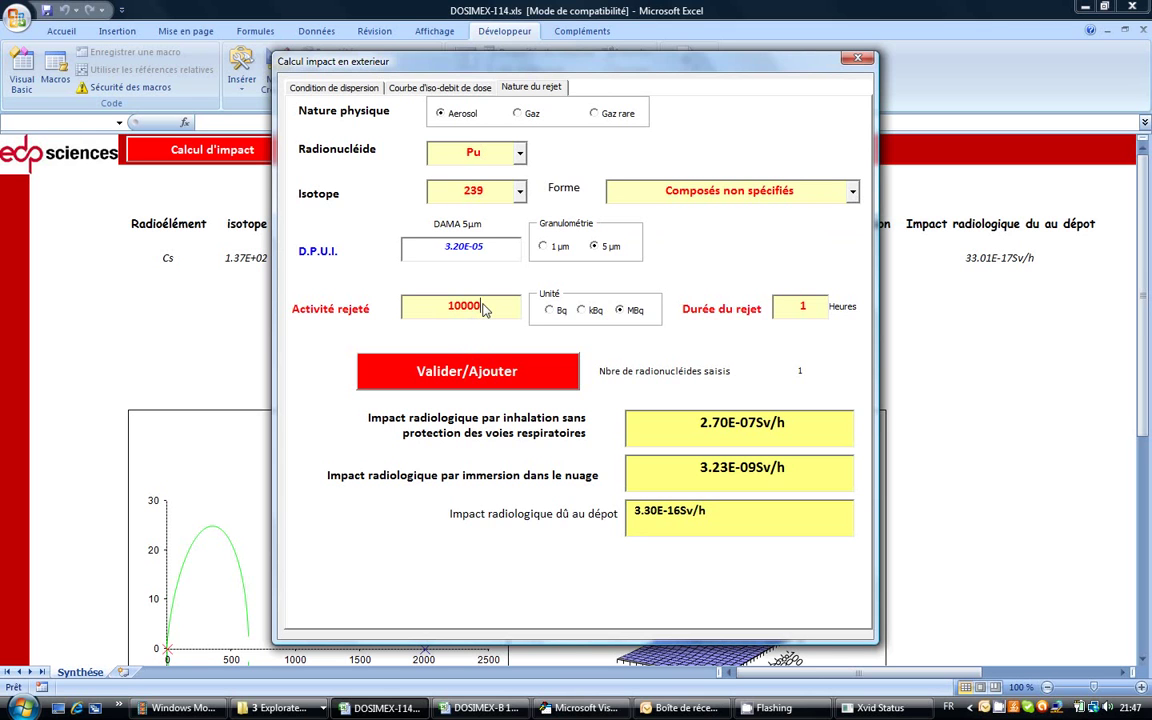
pyautogui.press('BackSpace')
pyautogui.press('BackSpace')
pyautogui.click(592, 312)
pyautogui.click(537, 375)
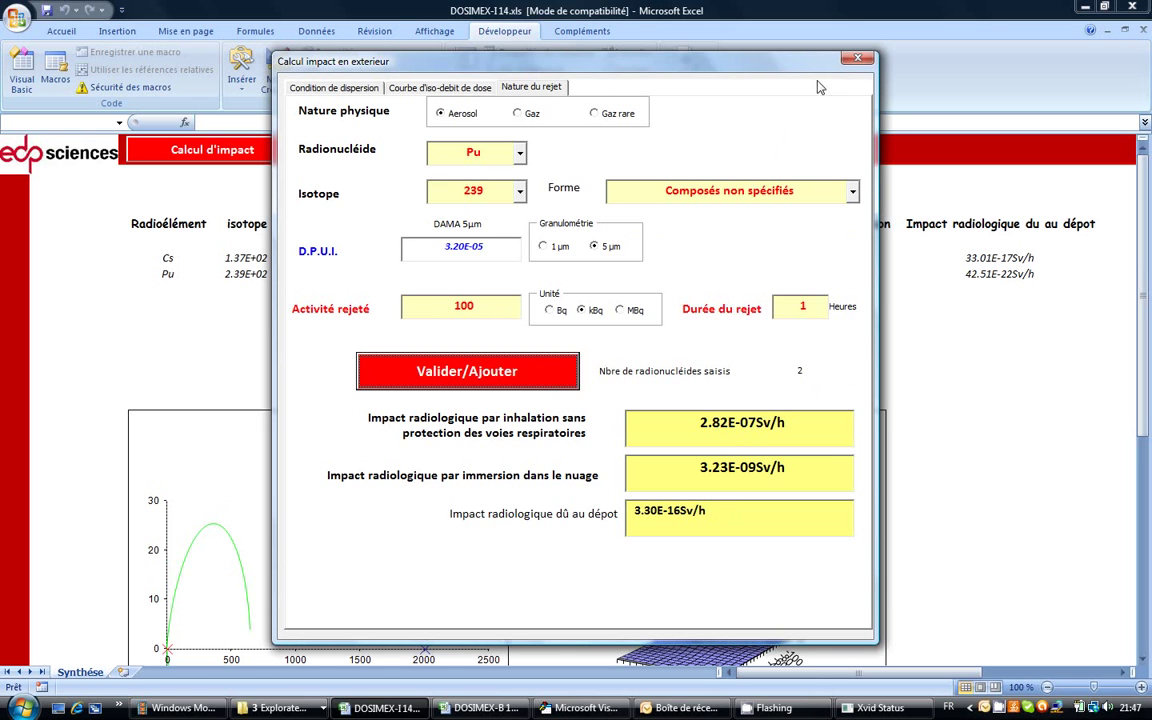
# - Close the calculation dialogs and examine the Cs and Pu impact results and the dispersion charts on the Synthèse sheet
pyautogui.click(857, 60)
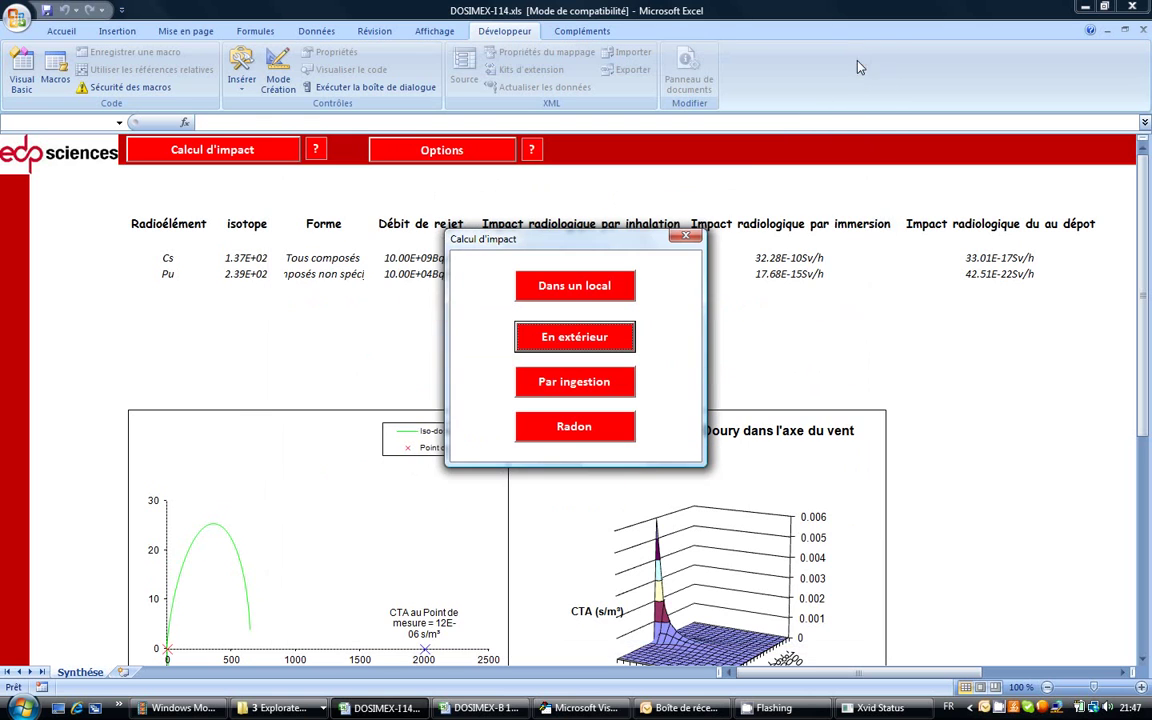
pyautogui.click(687, 237)
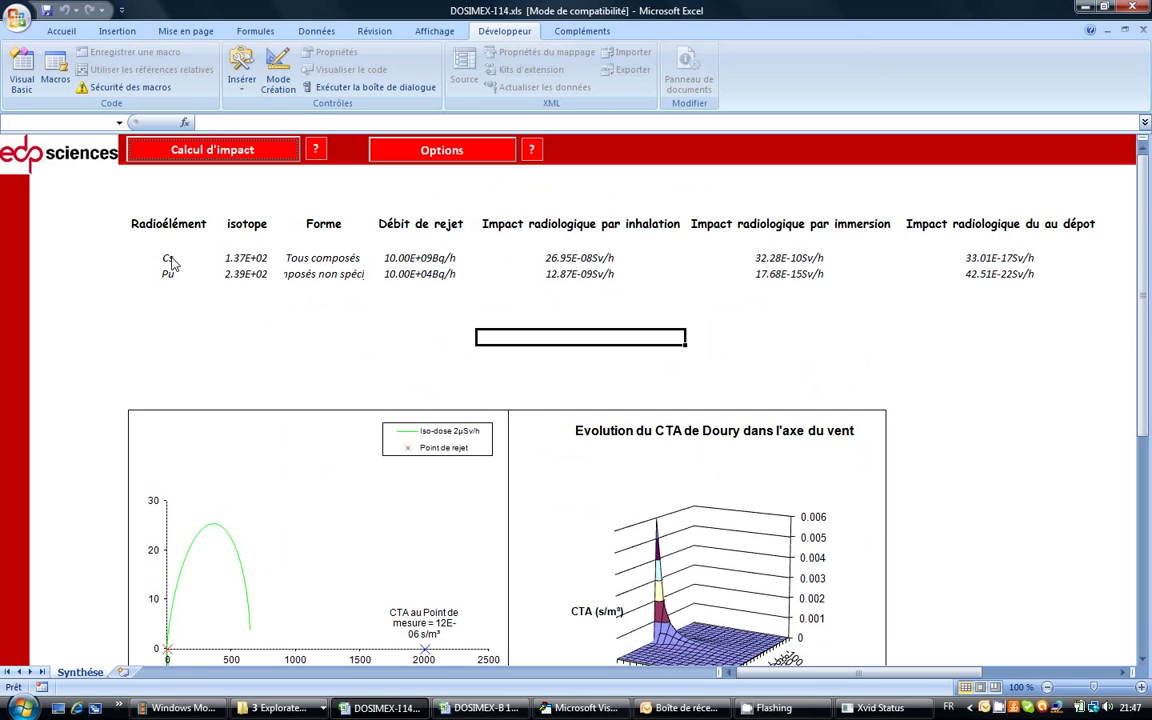
pyautogui.moveTo(171, 262); pyautogui.dragTo(427, 288)
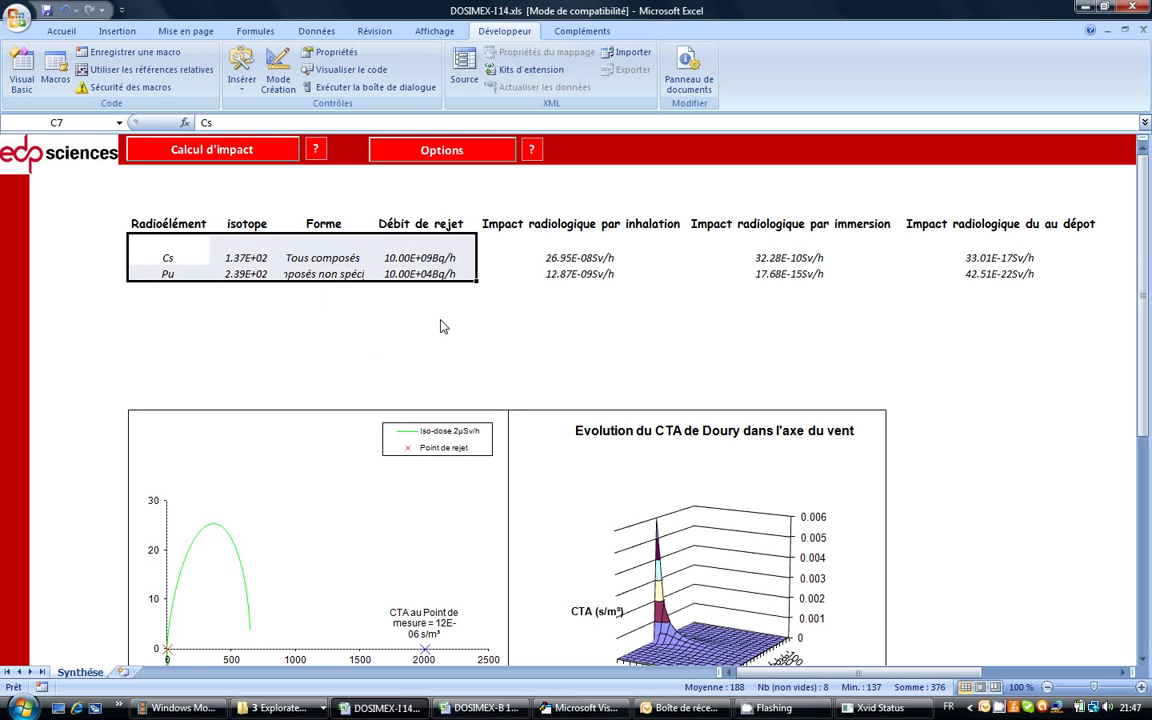
pyautogui.moveTo(548, 260); pyautogui.dragTo(962, 283)
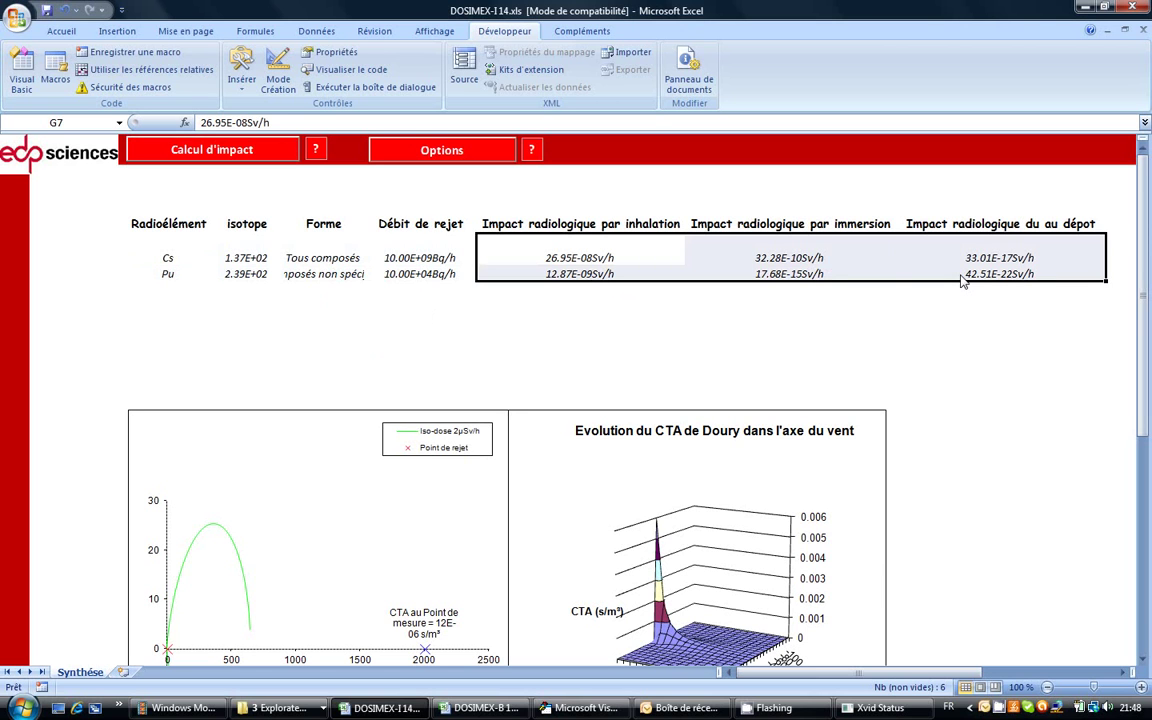
pyautogui.click(614, 340)
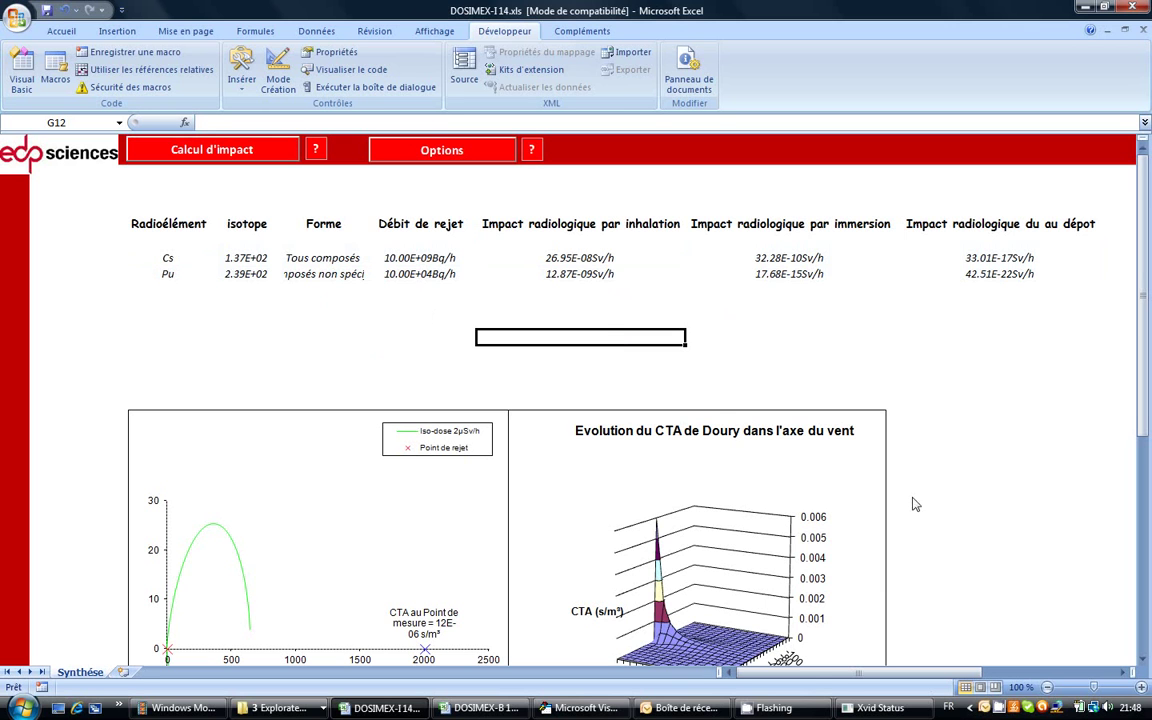
pyautogui.click(1145, 661)
pyautogui.click(1145, 661)
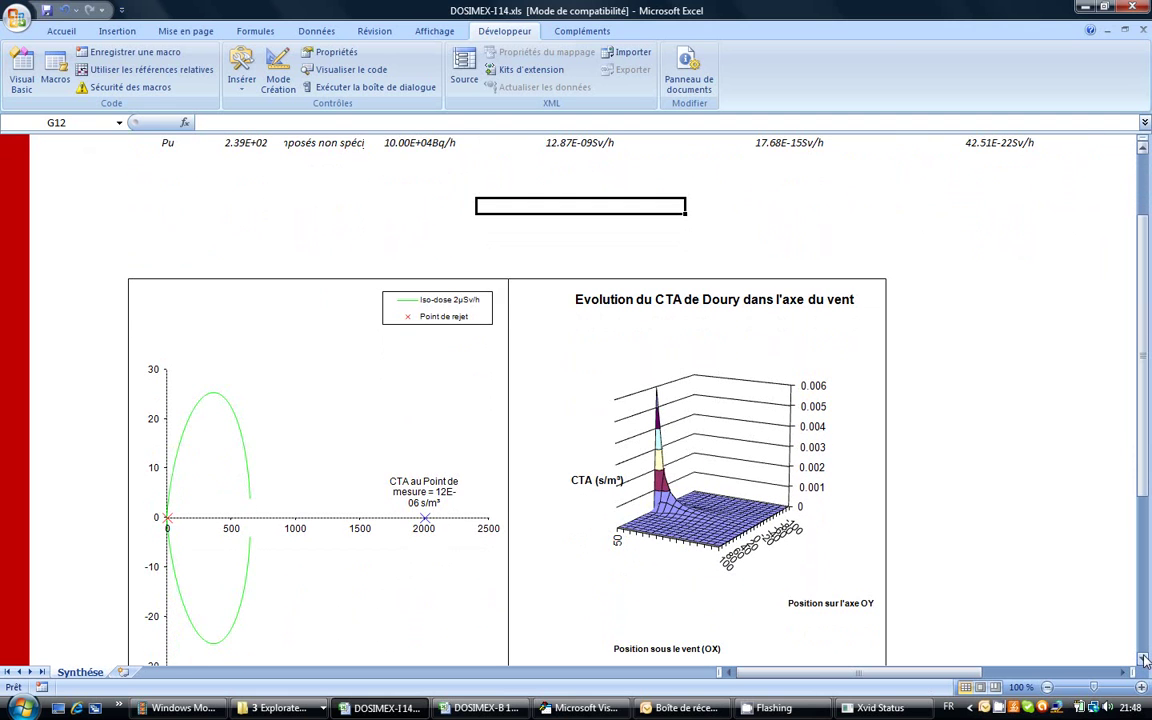